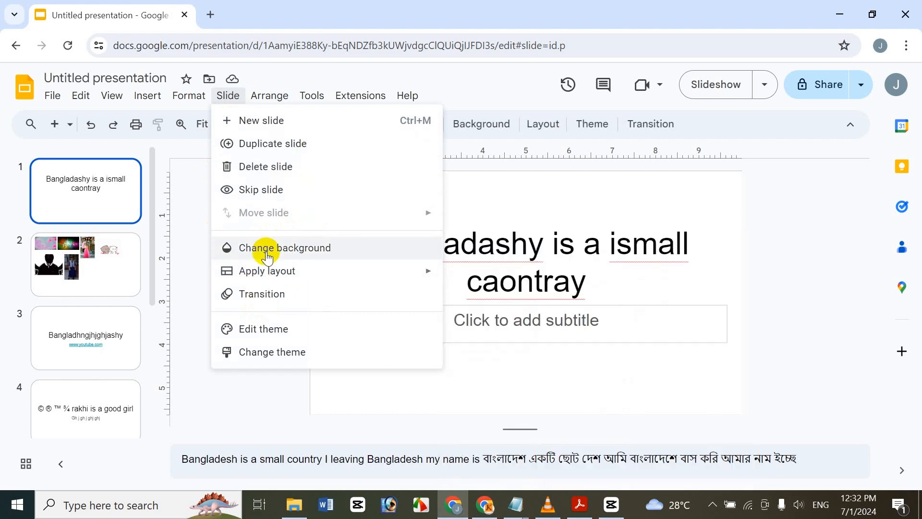
Step: Set the first slide's background to solid yellow
left_click(267, 249)
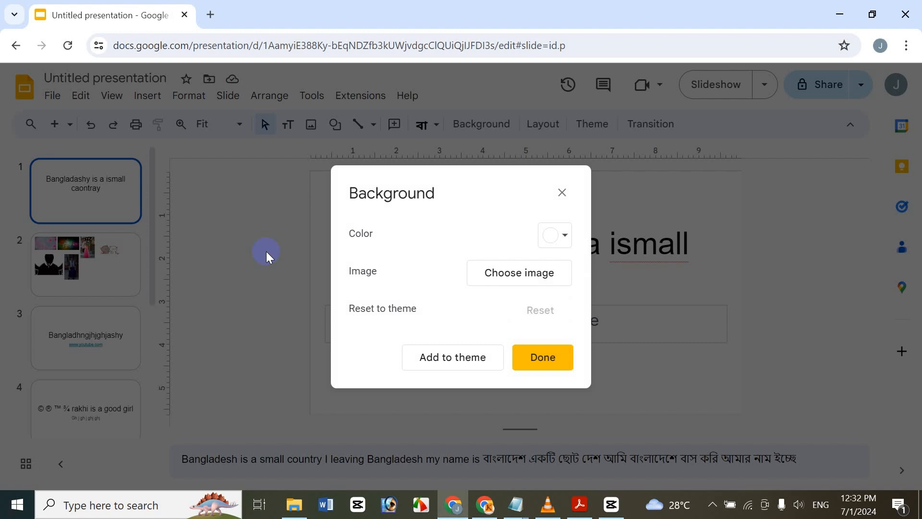
left_click(566, 235)
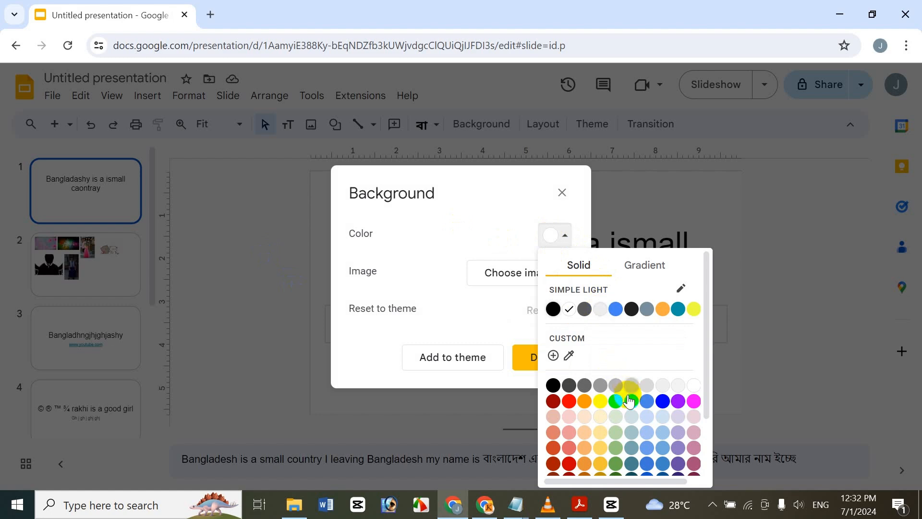
left_click(596, 403)
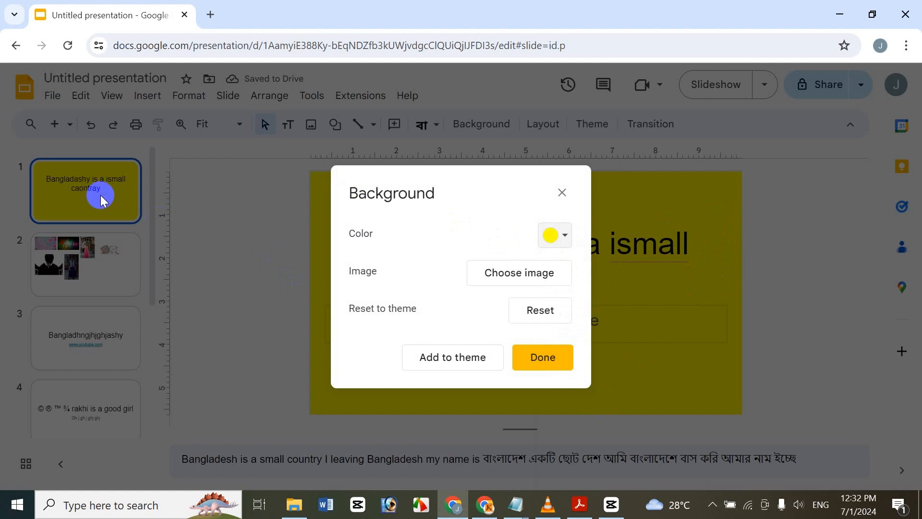
Step: Start a custom linear gradient for the slide background and add three intermediate stops, moving one near the gradient's start
left_click(553, 234)
left_click(648, 265)
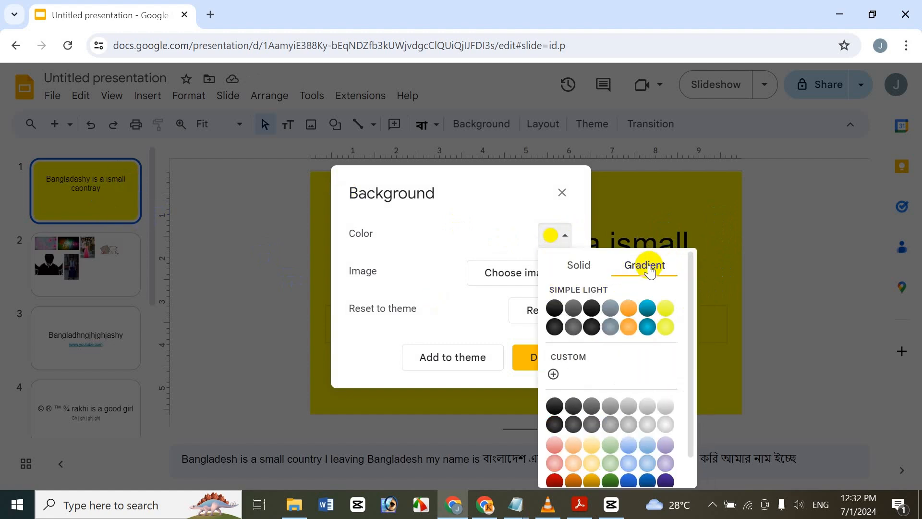
scroll(679, 323, "down", 1)
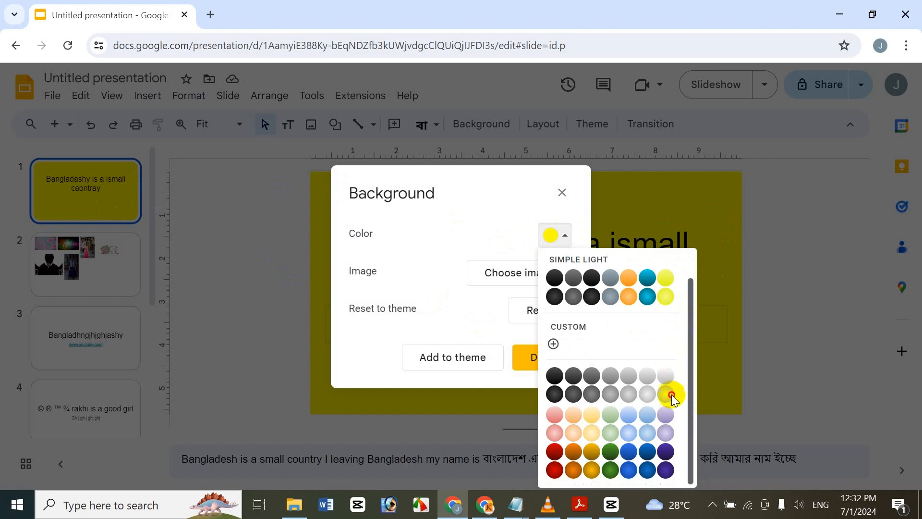
left_click(553, 343)
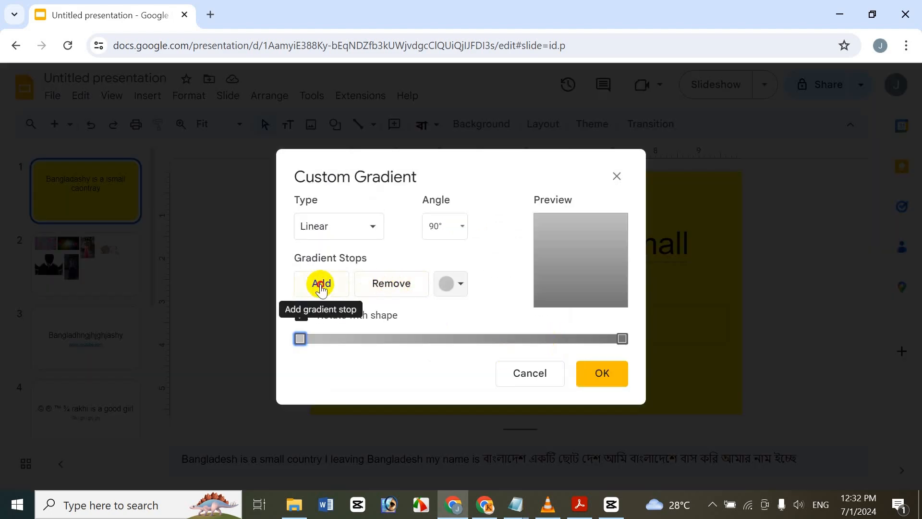
left_click(319, 286)
left_click(319, 286)
left_click(319, 287)
left_click_drag(460, 338, 351, 338)
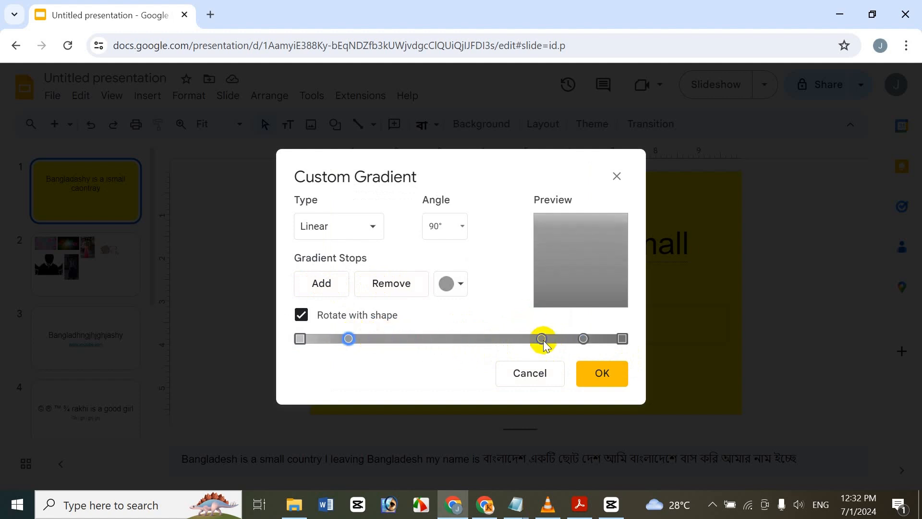
Step: Colour the intermediate gradient stop nearest the end cyan
left_click(583, 339)
left_click(450, 283)
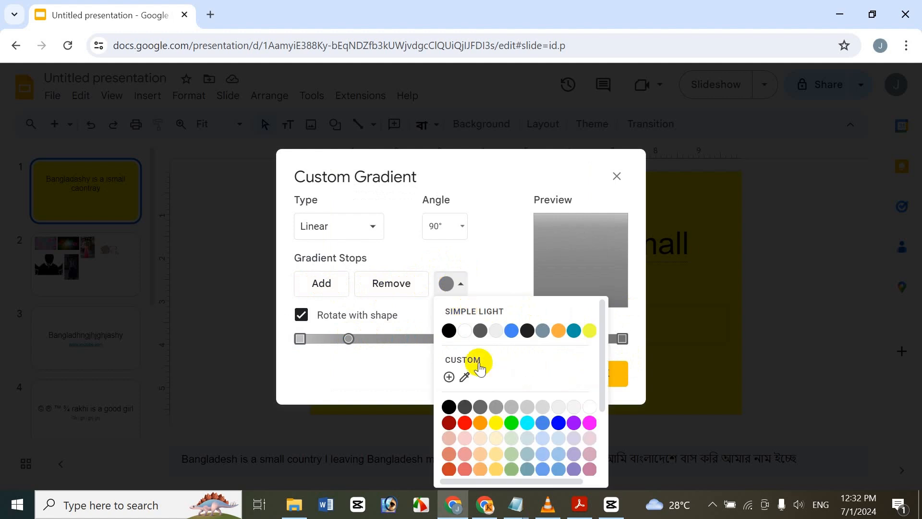
left_click(527, 422)
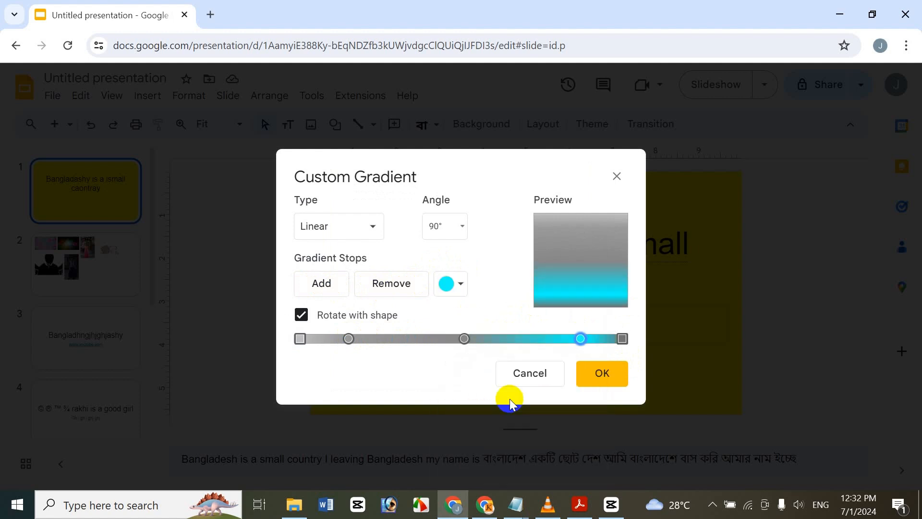
Step: Remove the middle grey gradient stop and shift the remaining grey intermediate stop slightly toward the centre
left_click(464, 338)
left_click(408, 283)
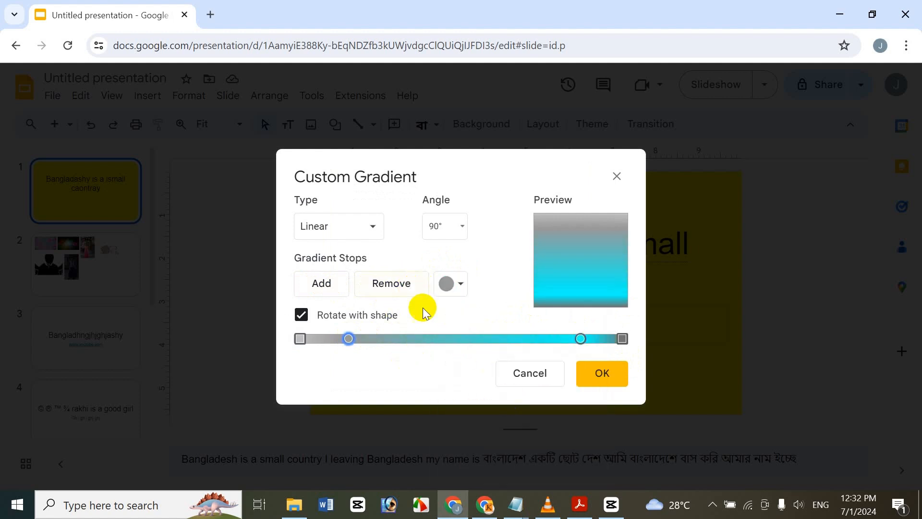
mouse_move(348, 339)
left_mouse_down()
mouse_move(385, 338)
mouse_move(358, 339)
left_mouse_up()
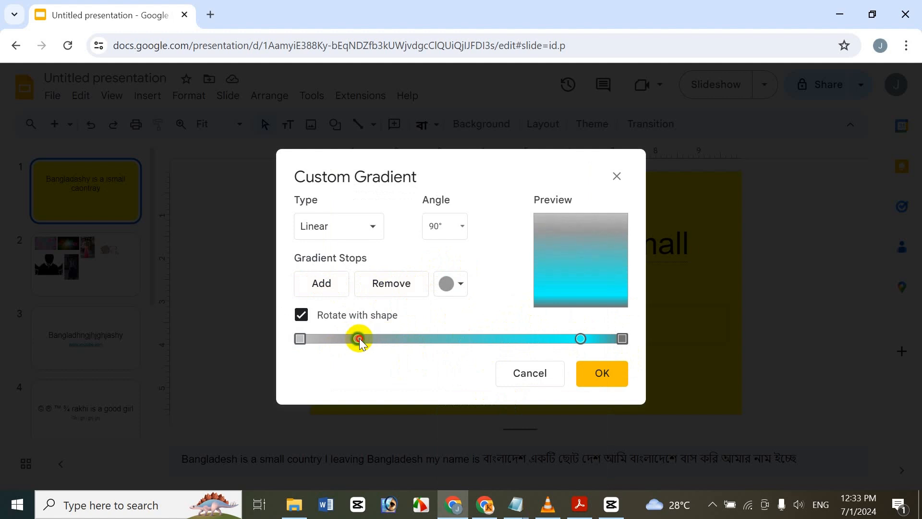
Step: Add a gradient stop between the grey and cyan intermediate stops and colour it yellow
left_click(332, 282)
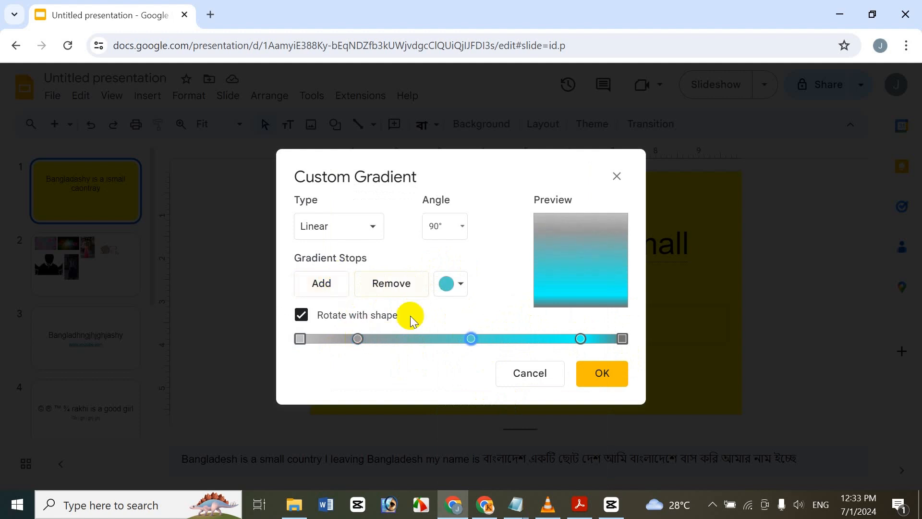
left_click(449, 281)
left_click(496, 422)
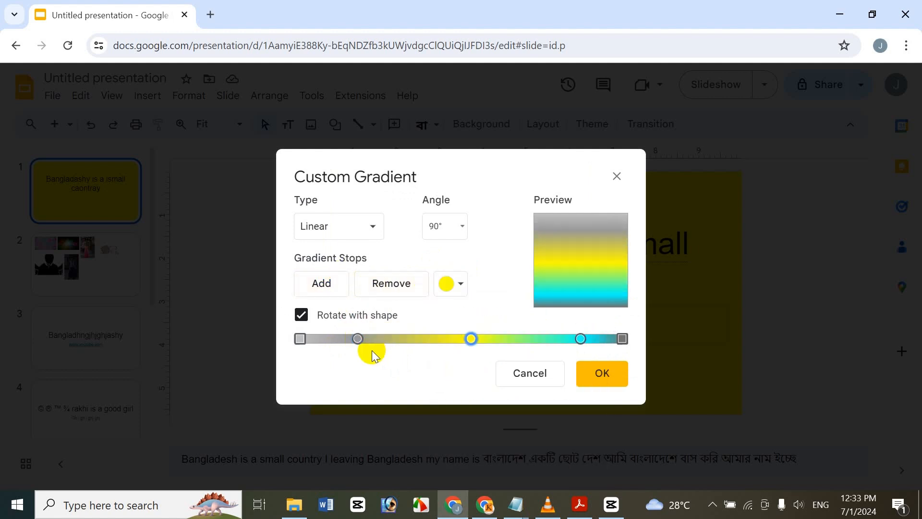
Step: Colour the grey intermediate stop red and move the yellow stop slightly toward it
left_click(358, 339)
left_click(446, 284)
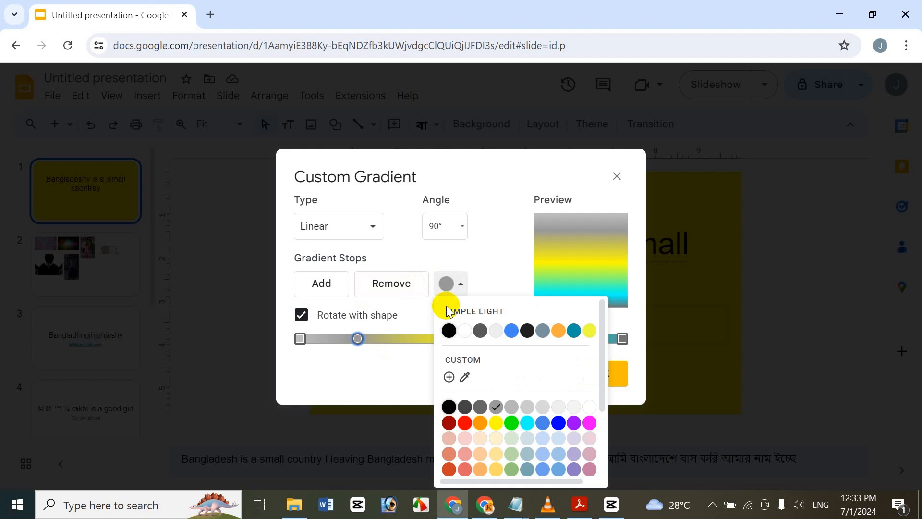
left_click(465, 423)
left_click_drag(470, 338, 461, 338)
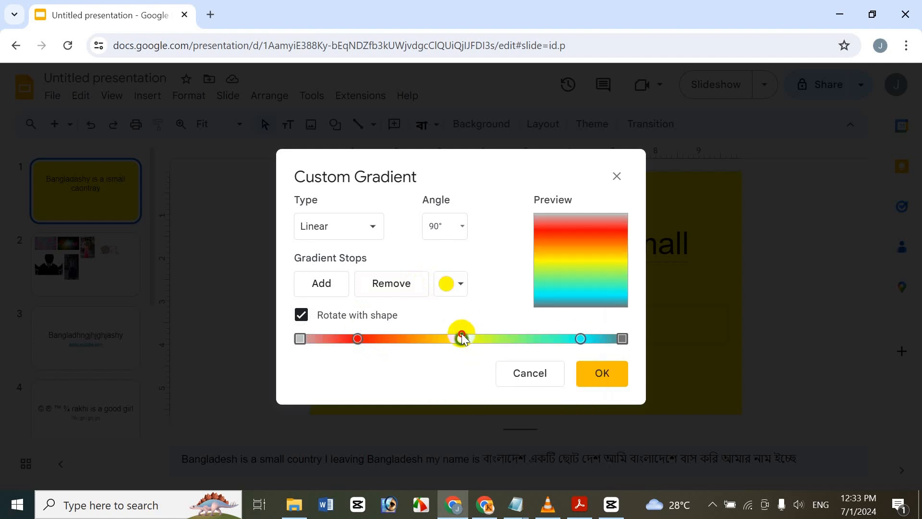
Step: Colour the gradient's end stop blue and its start stop magenta, and apply the custom gradient to the slide
left_click(623, 339)
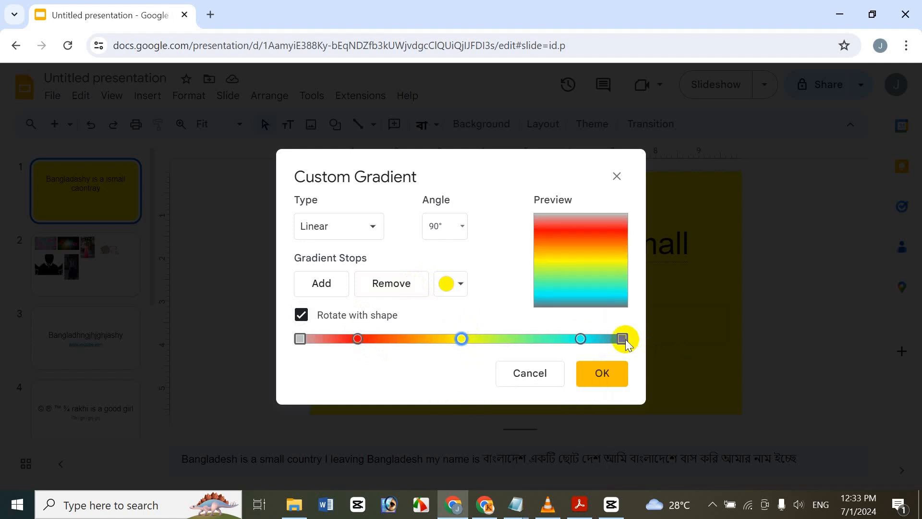
left_click(460, 284)
left_click(558, 422)
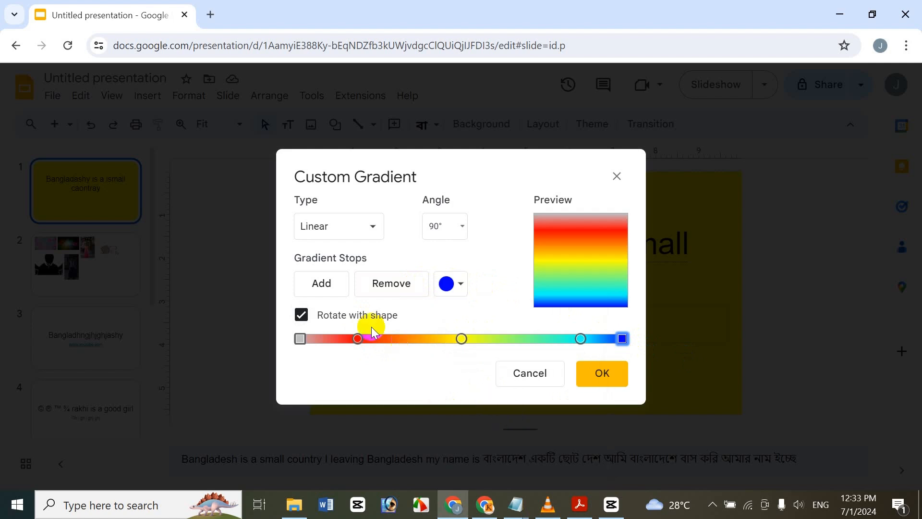
left_click(300, 339)
left_click(464, 284)
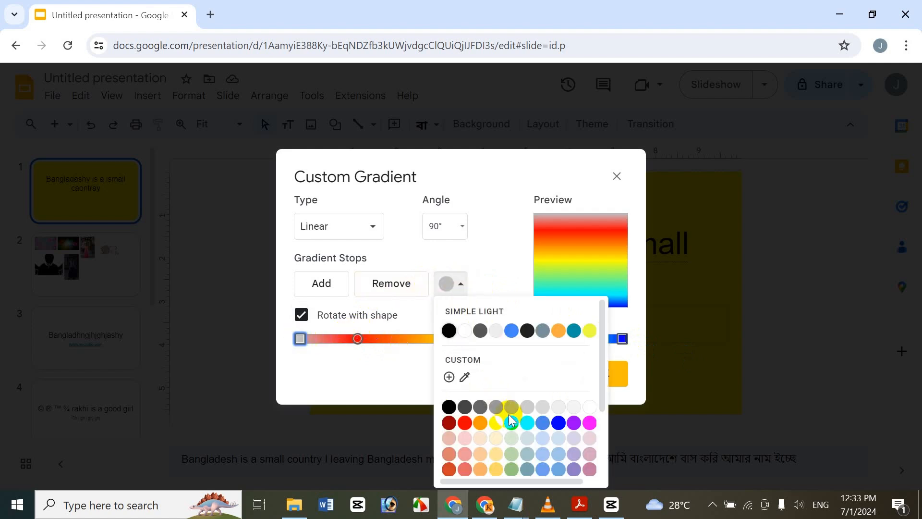
left_click(588, 423)
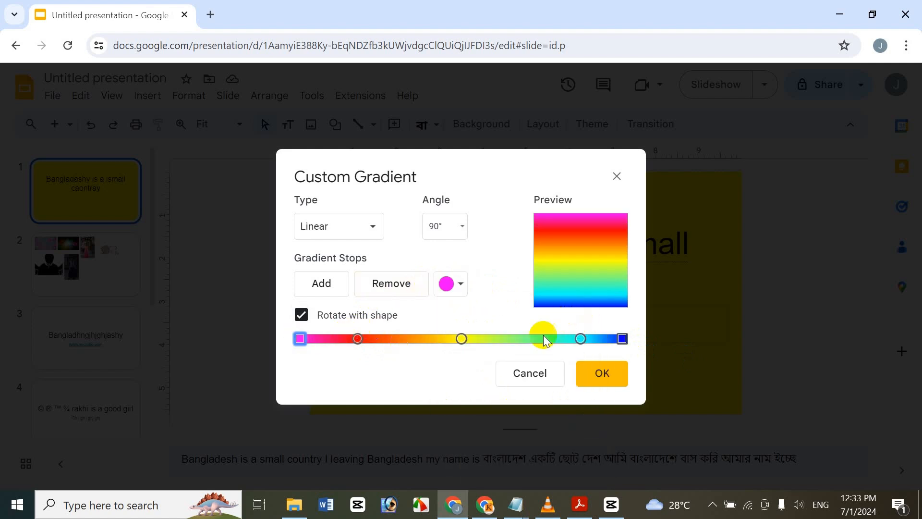
left_click(602, 382)
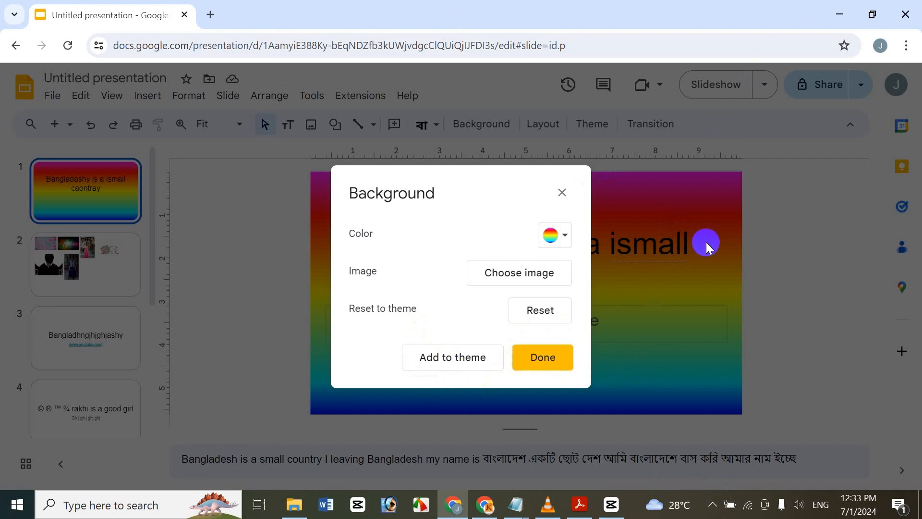
Step: Add the gradient background to the theme and check it on the last slide with the pie chart
left_click(456, 363)
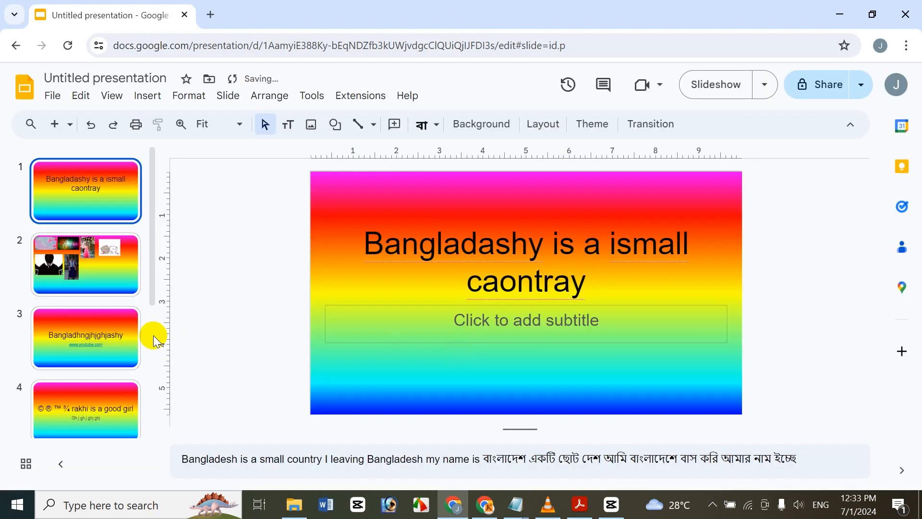
scroll(143, 235, "down", 5)
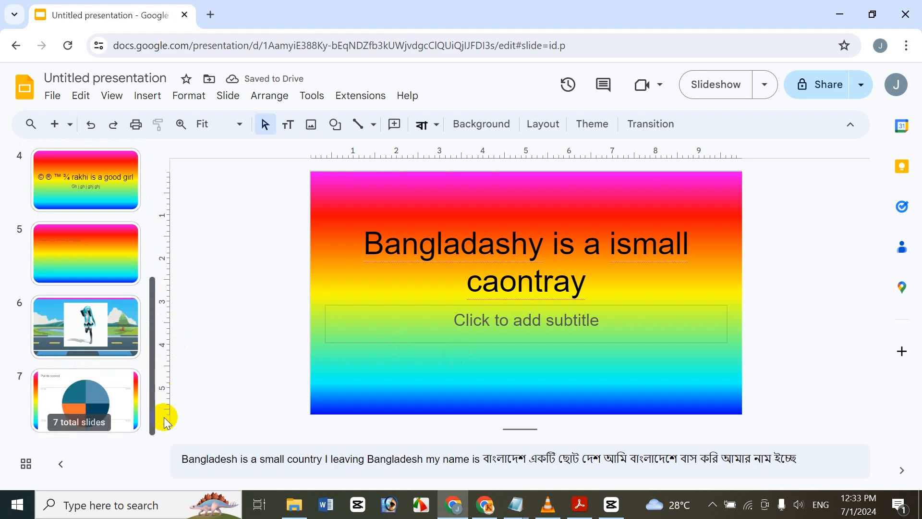
left_click(128, 411)
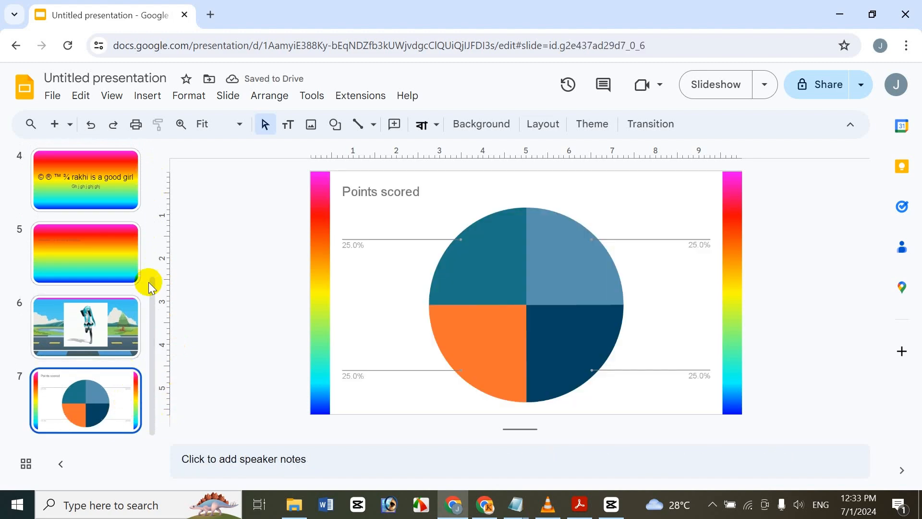
Step: Set the first slide's background to the uploaded image Wonderful Garden from the Icche New Pic folder
scroll(124, 240, "up", 5)
left_click(92, 181)
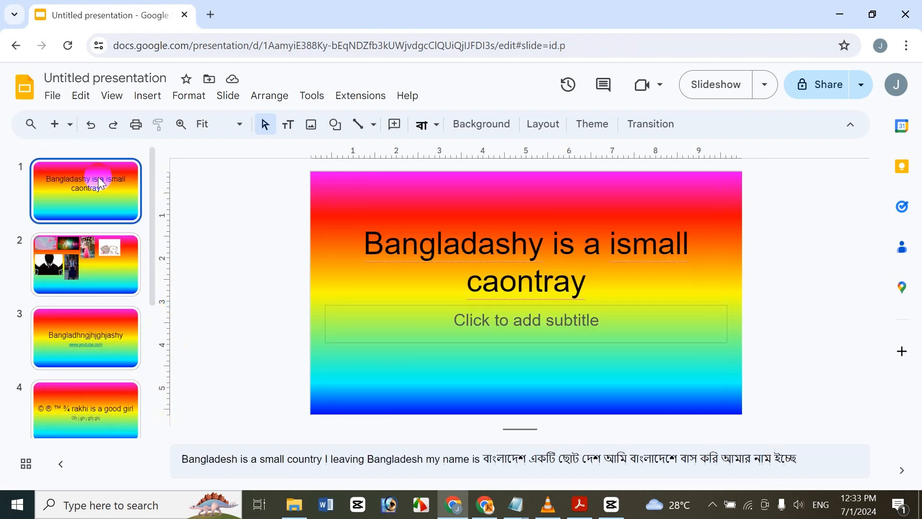
left_click(227, 100)
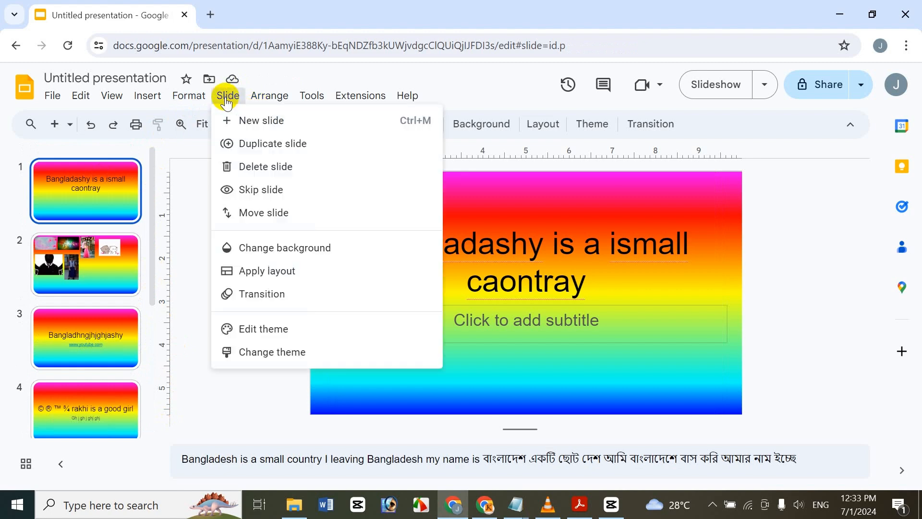
left_click(304, 249)
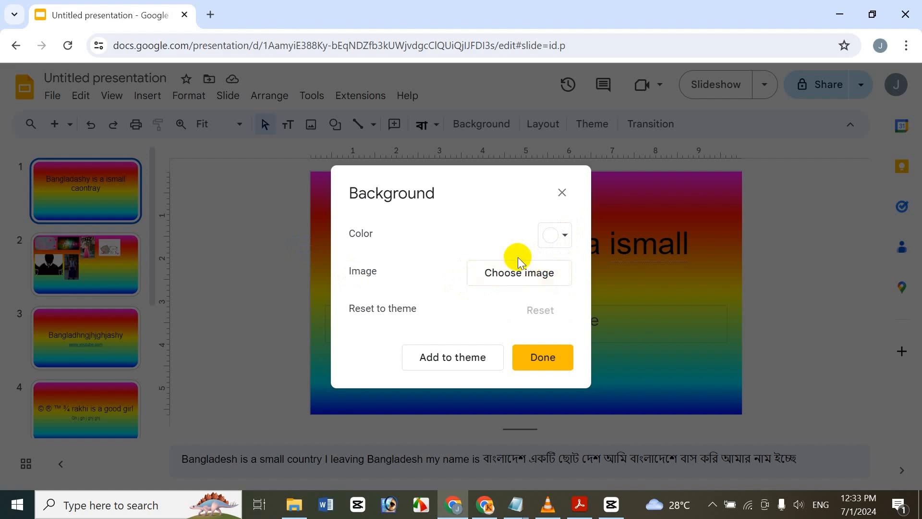
left_click(528, 270)
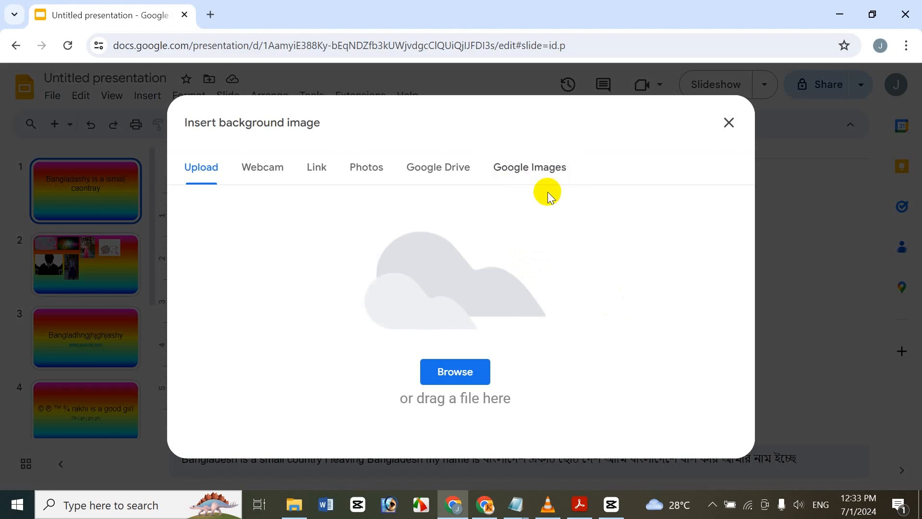
left_click(451, 383)
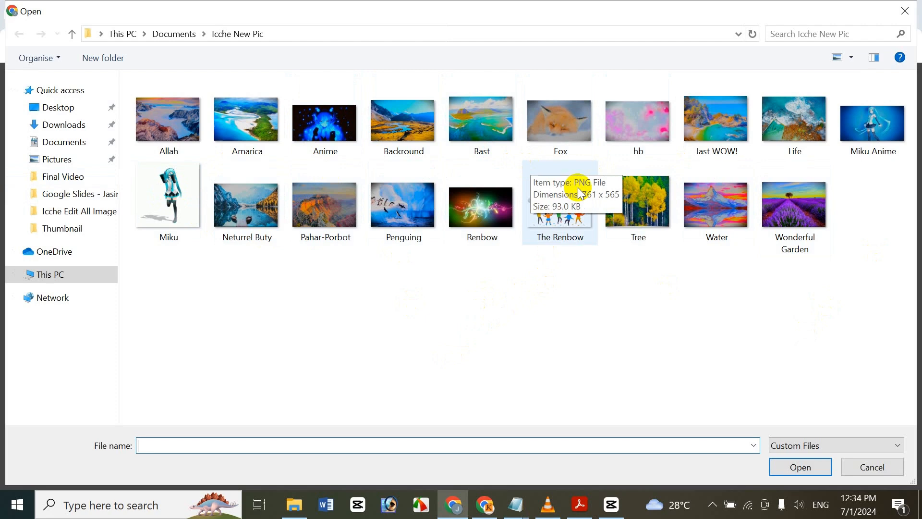
left_click(789, 230)
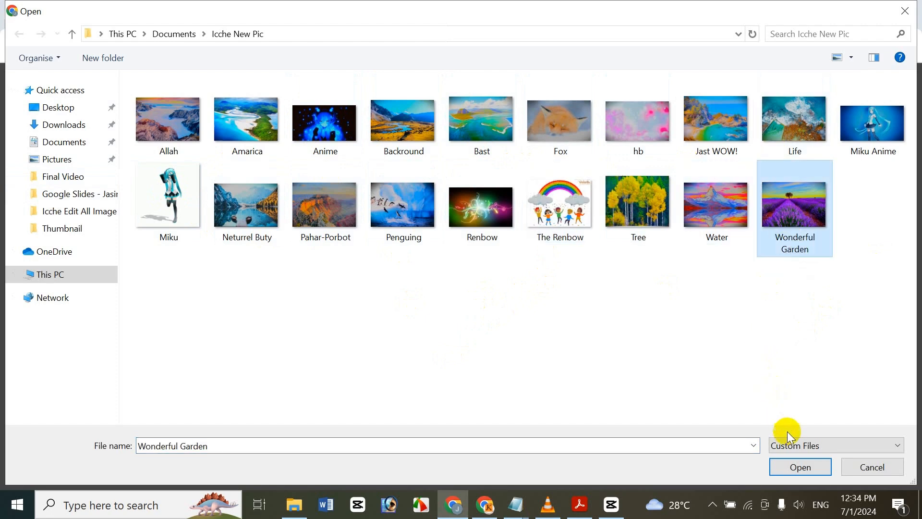
left_click(795, 466)
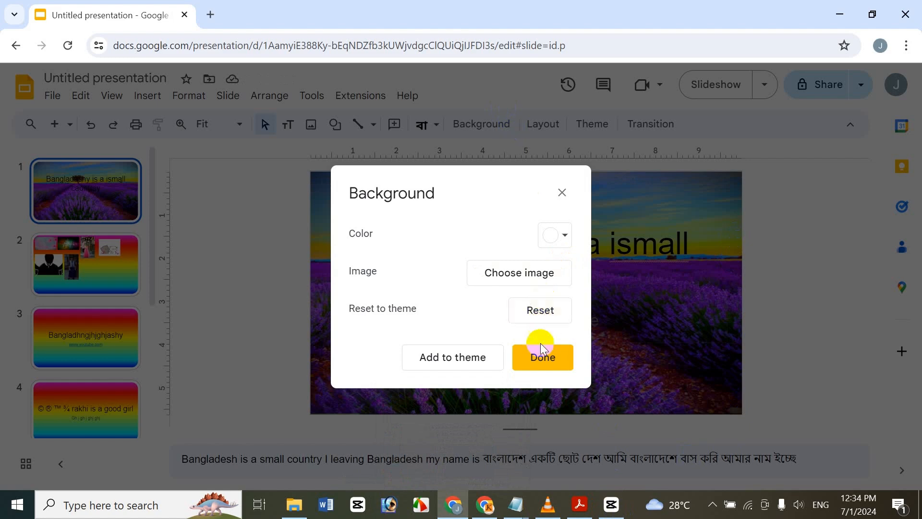
left_click(538, 365)
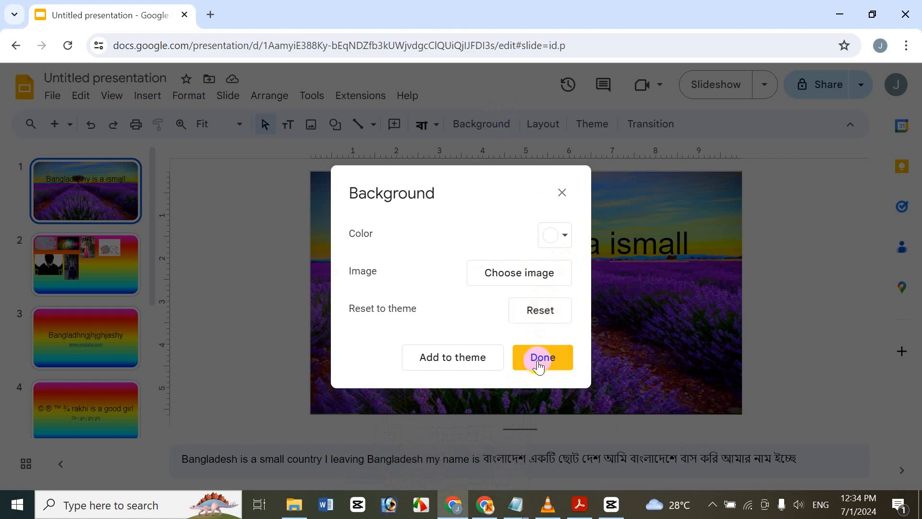
left_click(545, 357)
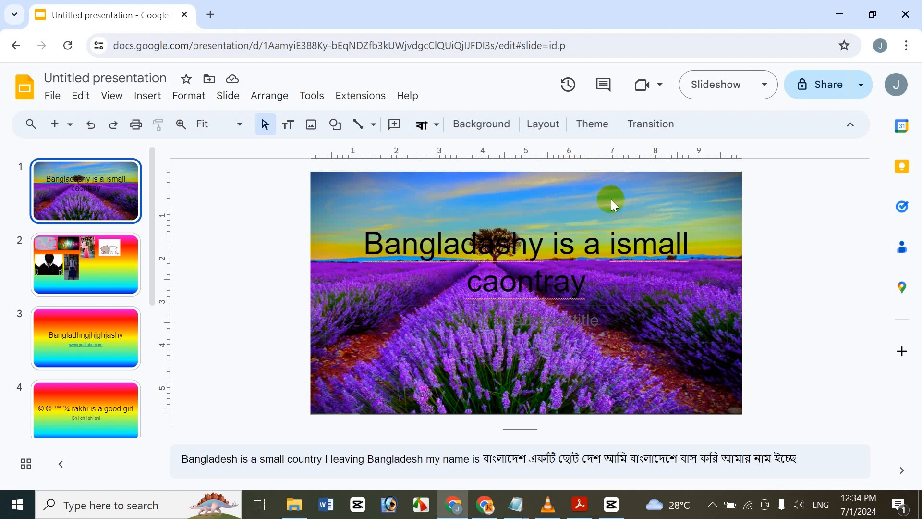
Step: Add the first slide's lavender field image background to the theme
left_click(229, 97)
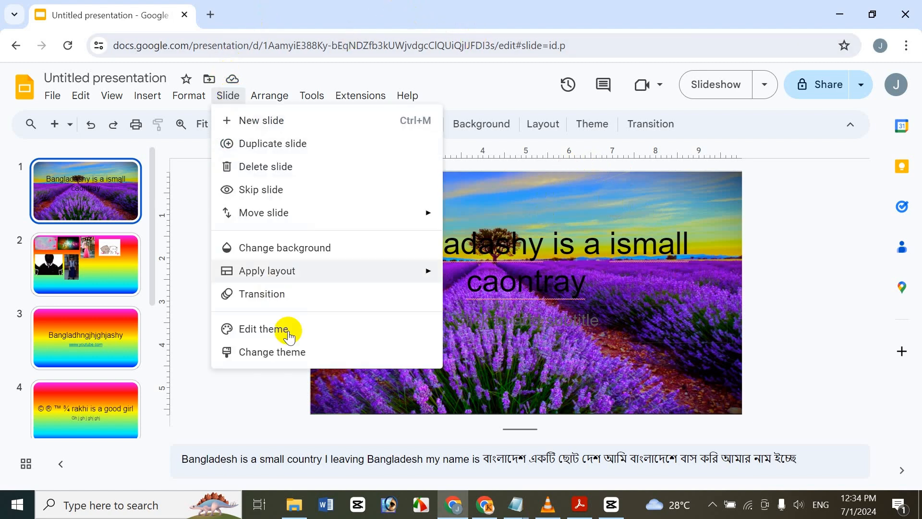
left_click(298, 247)
left_click(452, 357)
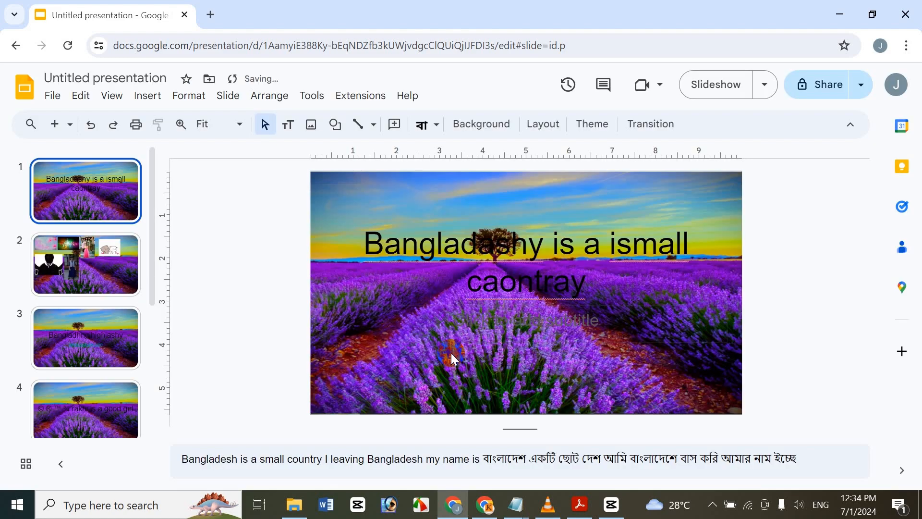
Step: Set the first slide's background to a newly captured webcam photo and reset it to the theme
left_click(225, 96)
left_click(284, 247)
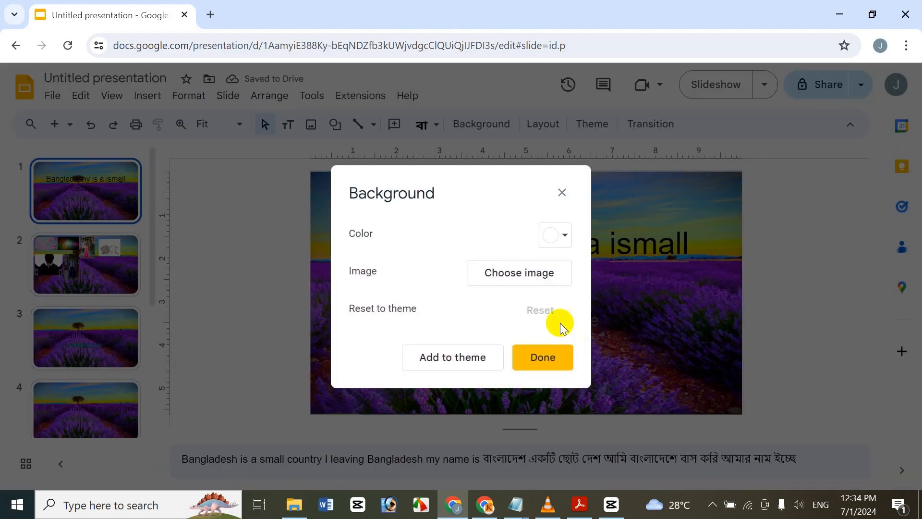
left_click(519, 271)
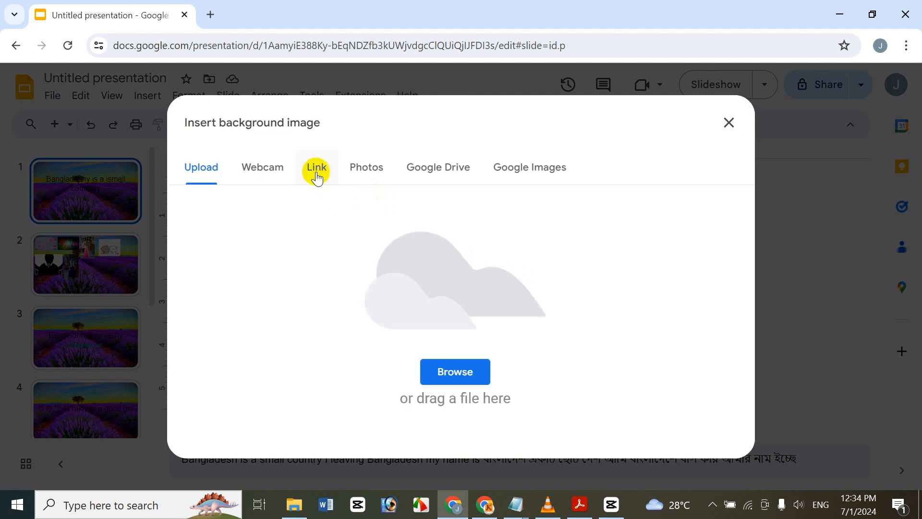
left_click(245, 174)
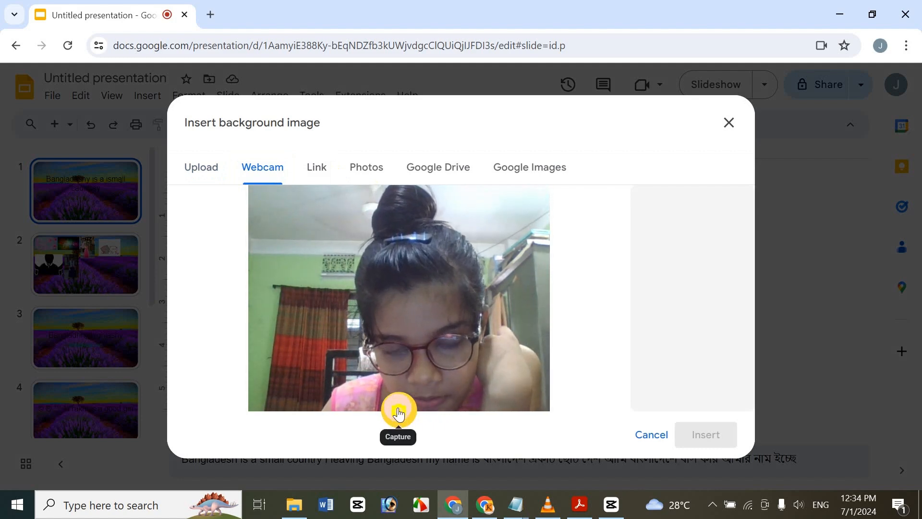
left_click(399, 412)
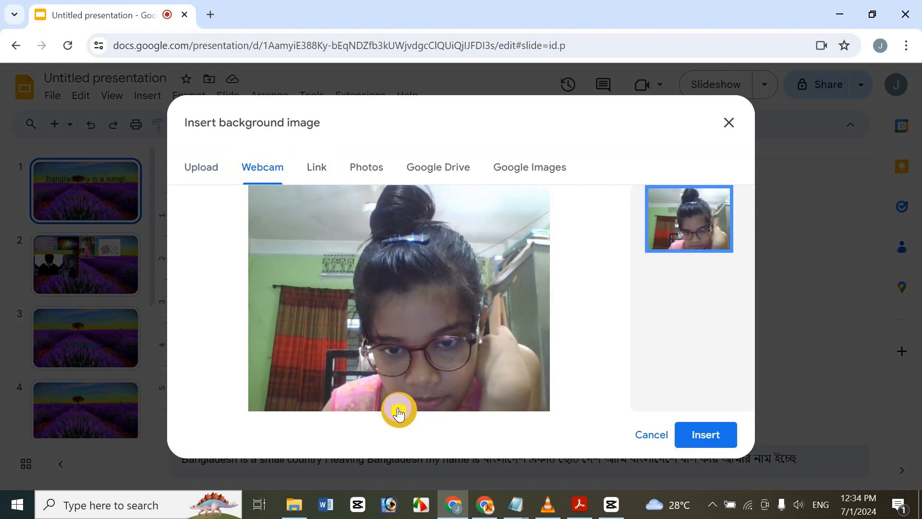
left_click(706, 438)
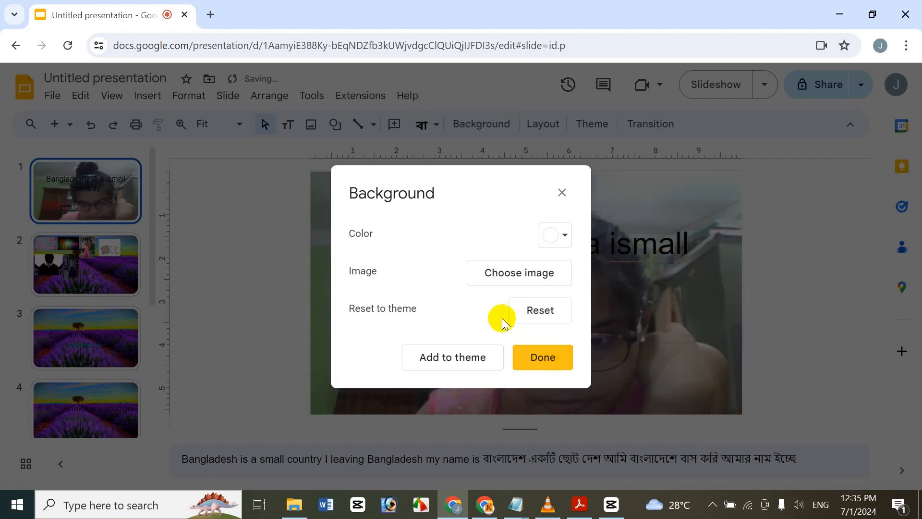
left_click(559, 316)
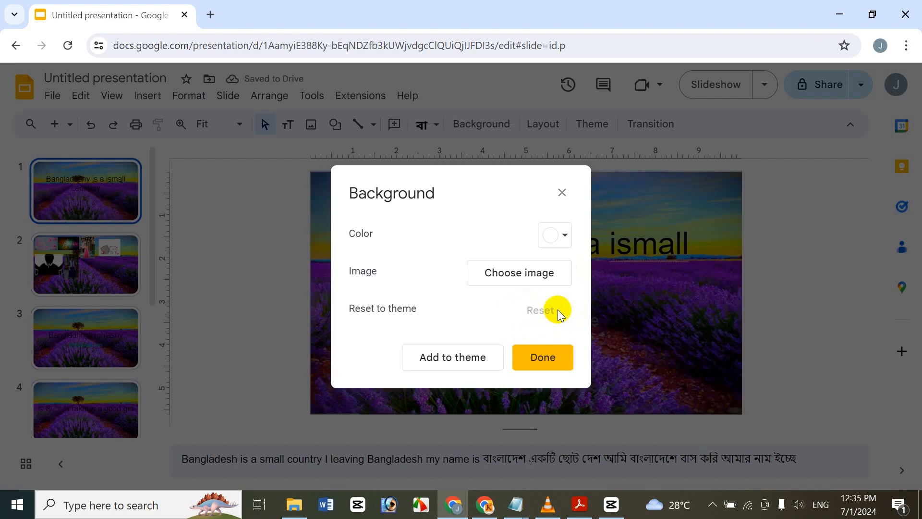
Step: Search Google Images for cat lover in a new tab and copy the image address of the two cats by the window
left_click(532, 276)
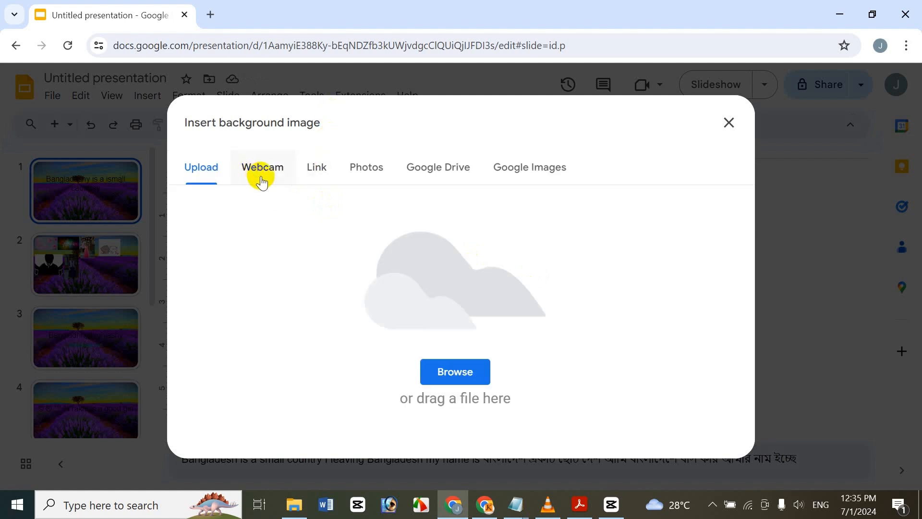
left_click(315, 179)
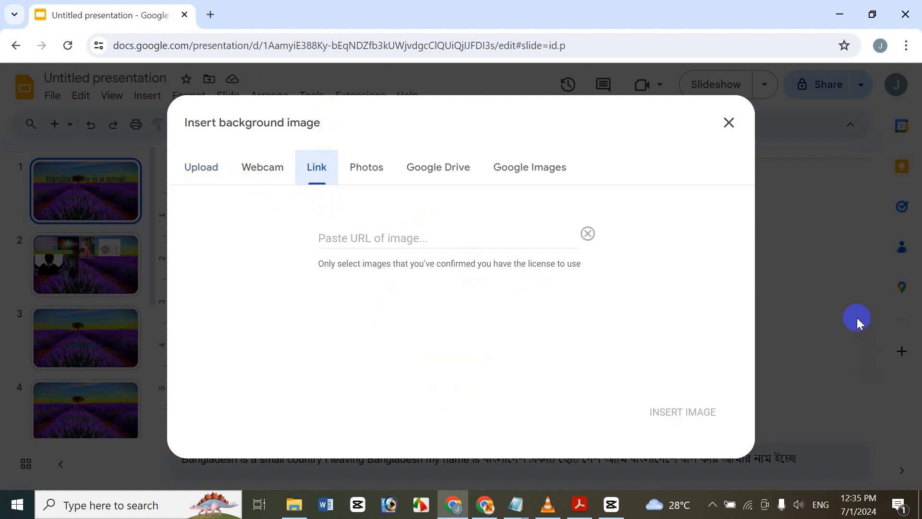
left_click(401, 237)
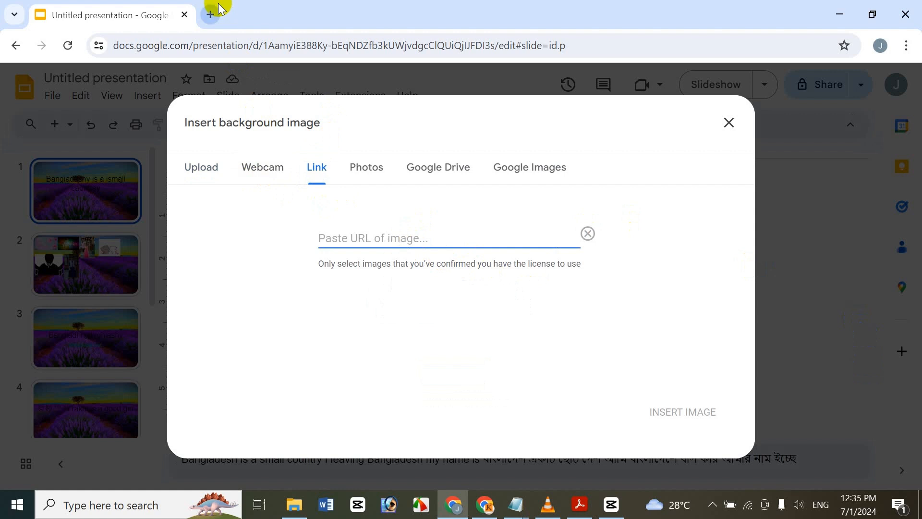
left_click(219, 6)
left_click(356, 293)
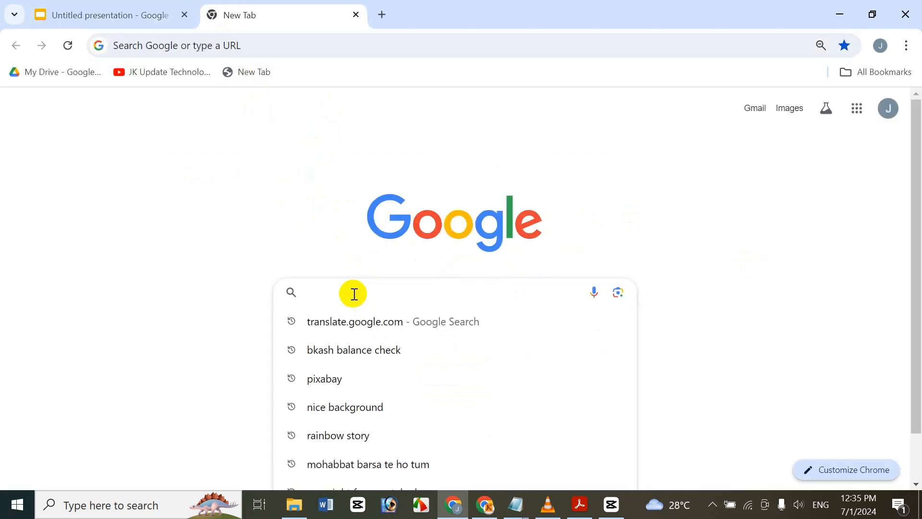
type("cat")
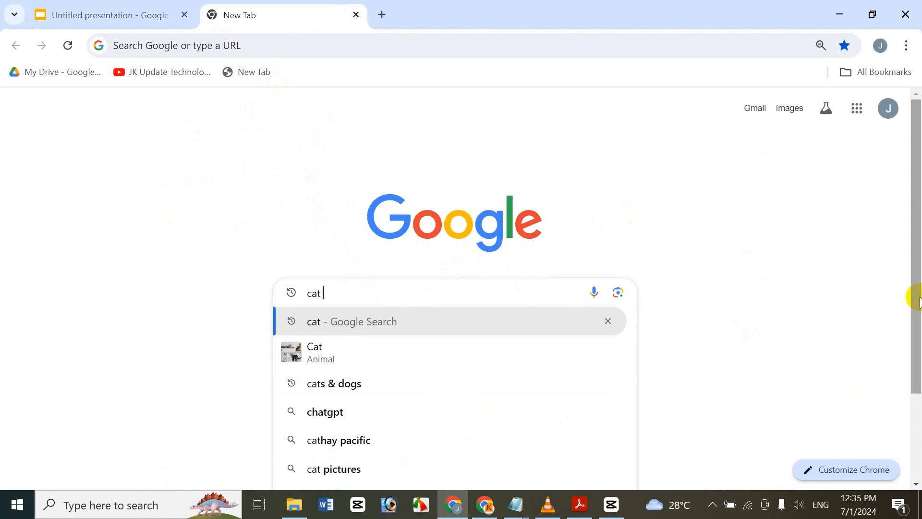
type(" Love")
key("Return")
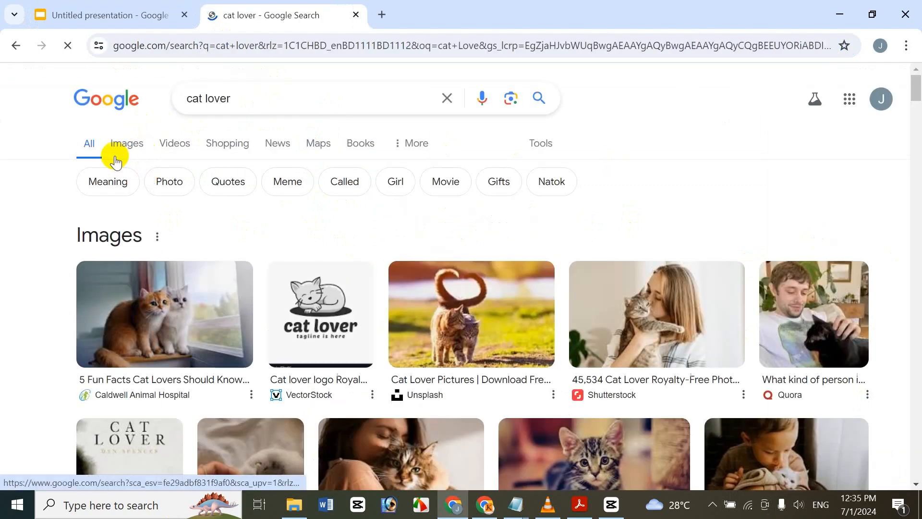
left_click(123, 143)
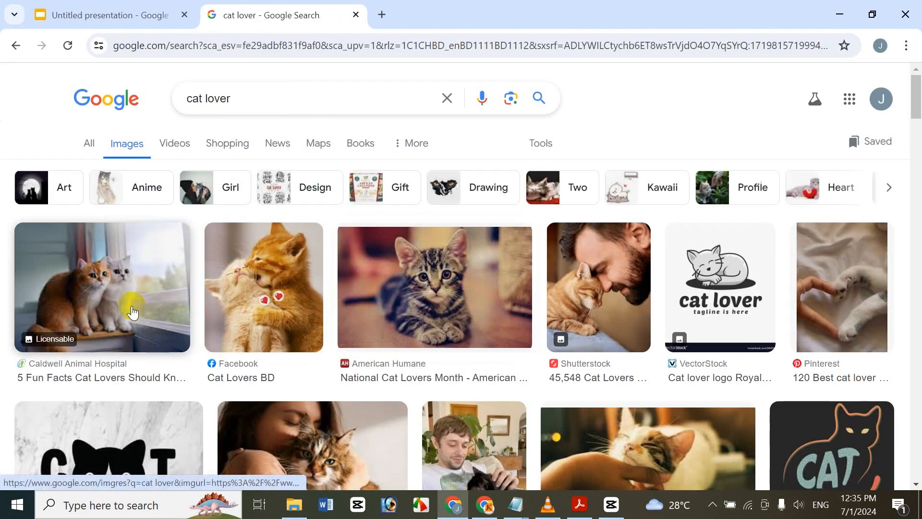
right_click(132, 310)
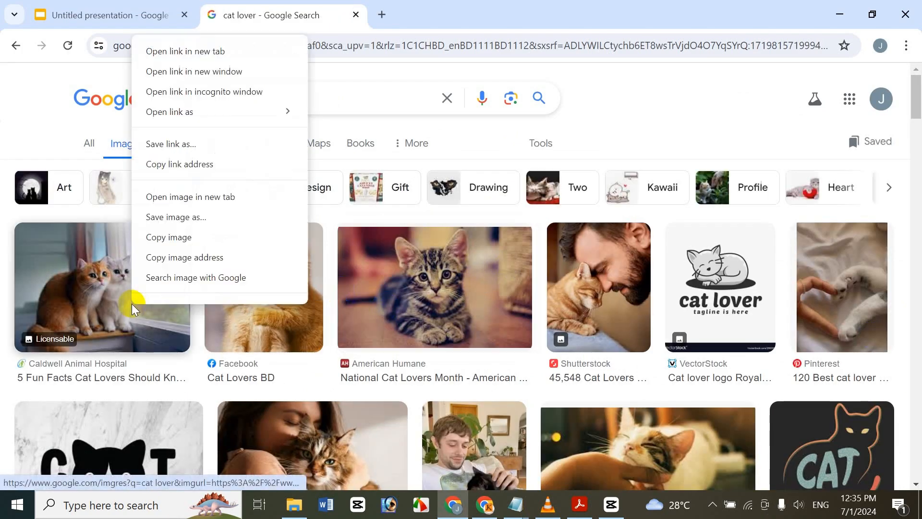
left_click(204, 264)
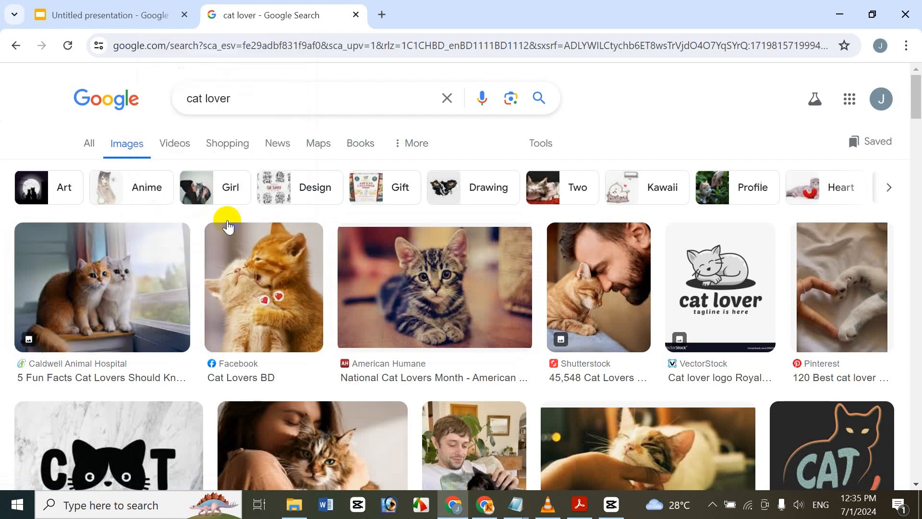
Step: Close the search tab, try the copied image address as the background image link, and clear it
left_click(355, 15)
left_click(406, 232)
key("ctrl+v")
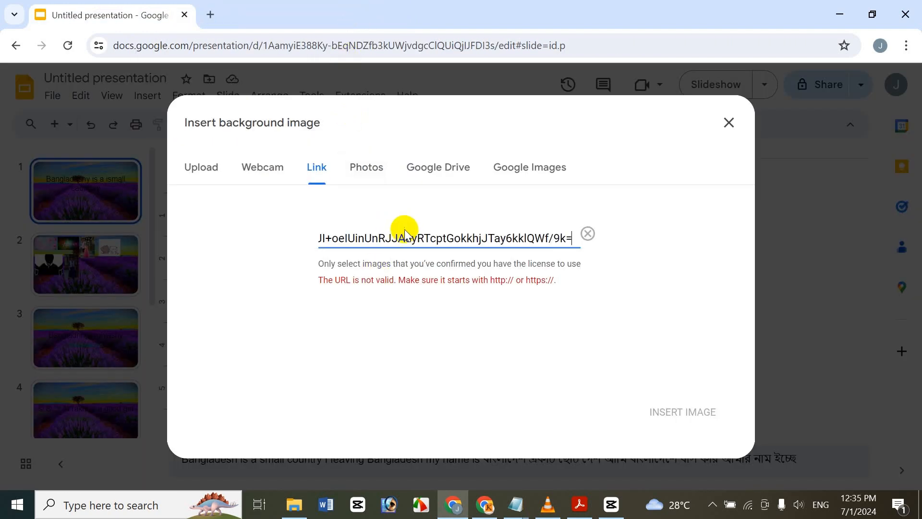
triple_click(422, 235)
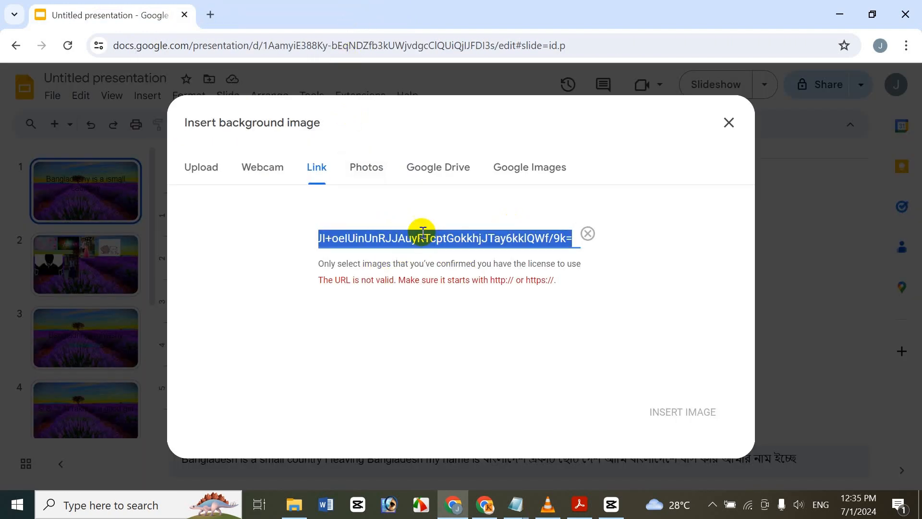
key("BackSpace")
Step: Search Google Images for cat and try the image address of the orange cat on green as the background image link
left_click(210, 15)
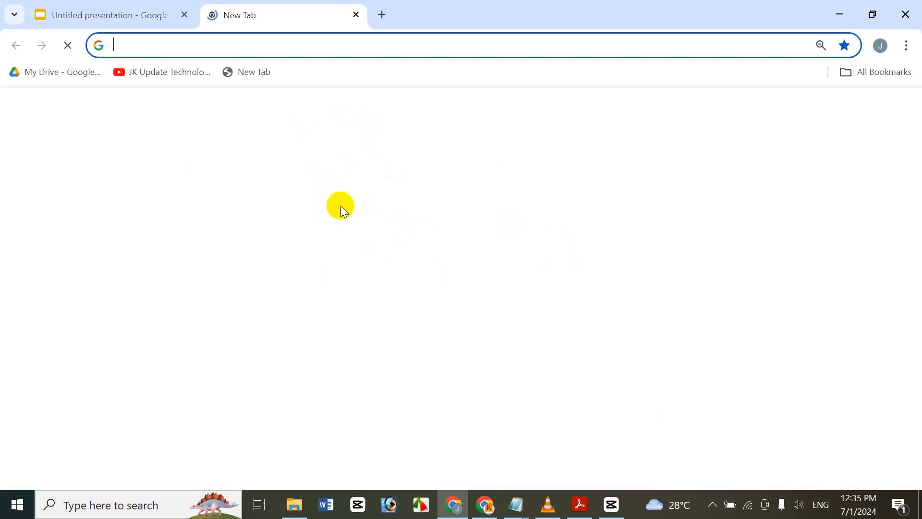
left_click(379, 294)
type("cat")
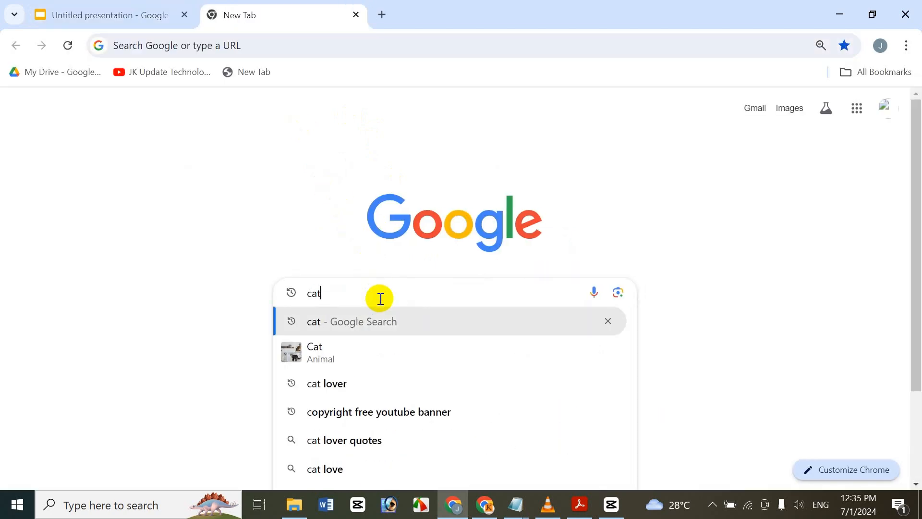
key("Return")
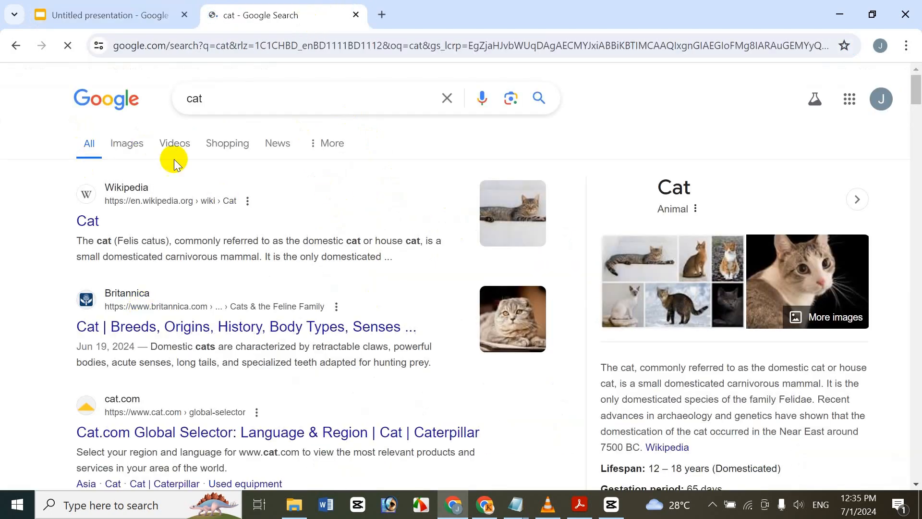
left_click(127, 143)
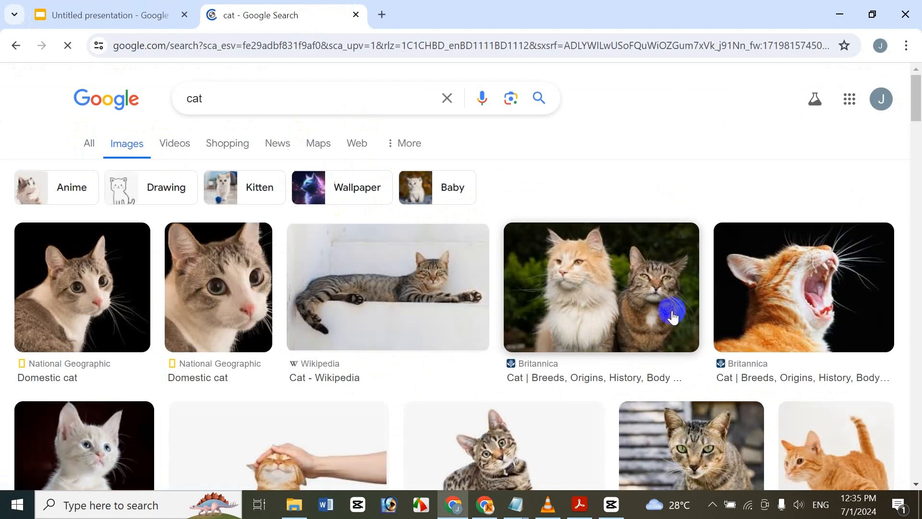
left_click_drag(919, 105, 920, 132)
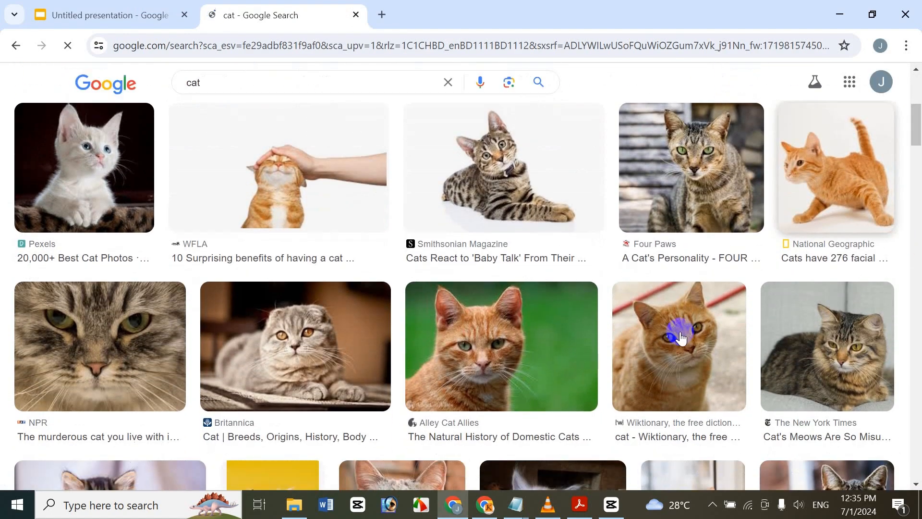
right_click(527, 355)
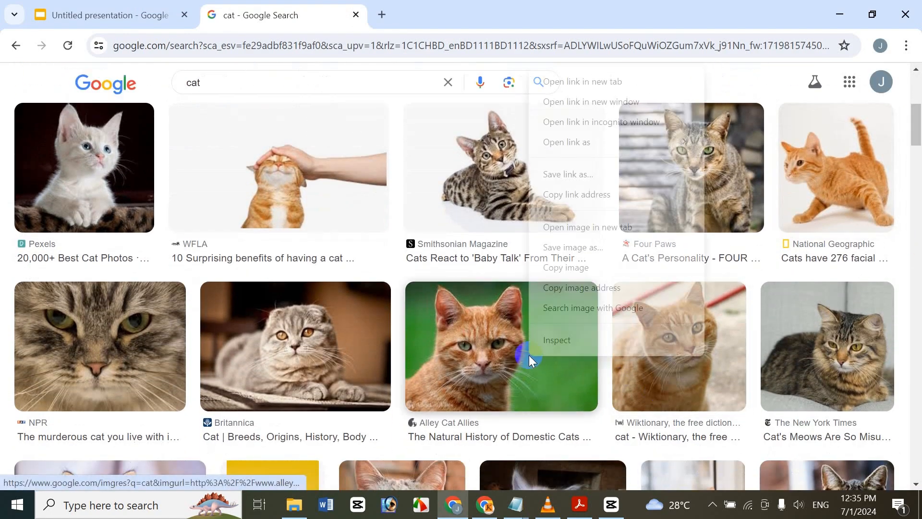
left_click(606, 290)
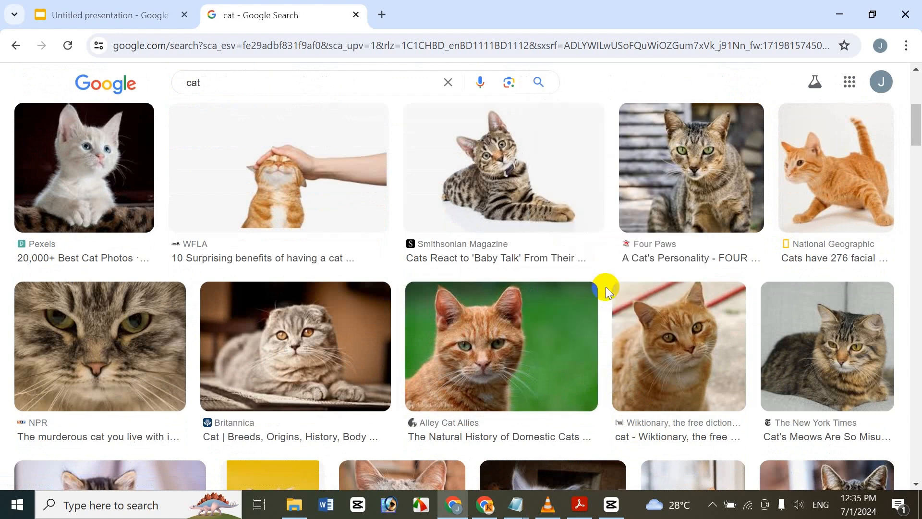
left_click(115, 12)
key("ctrl+v")
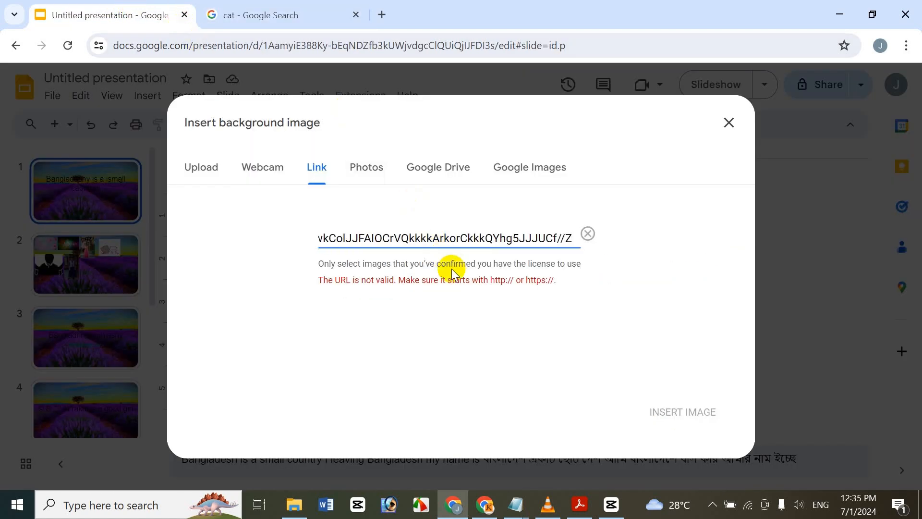
Step: Set the first slide's background to the family photo of three people from Google Photos, and close the cat search tab
left_click(365, 184)
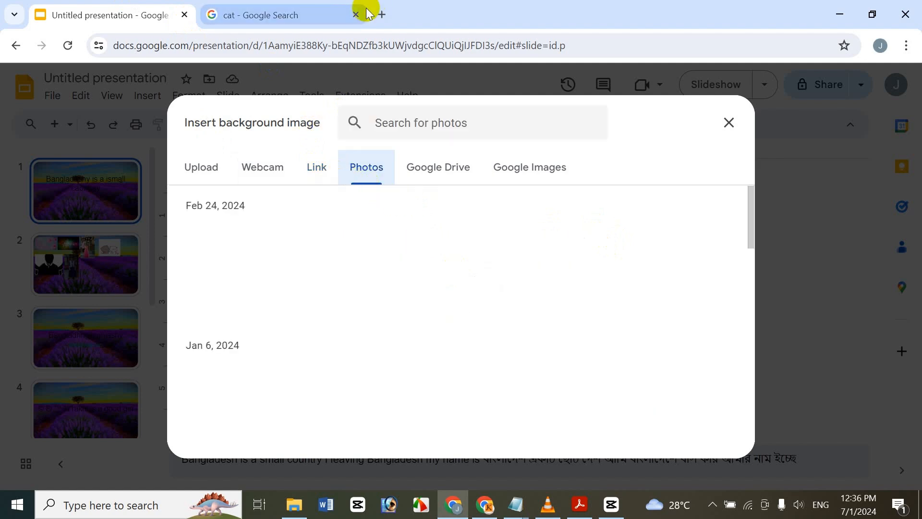
left_click(354, 16)
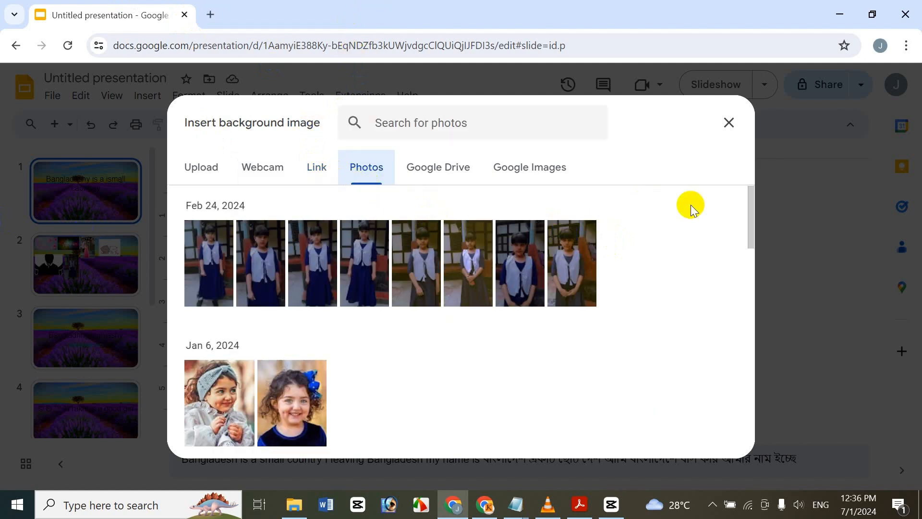
left_click_drag(750, 228, 762, 427)
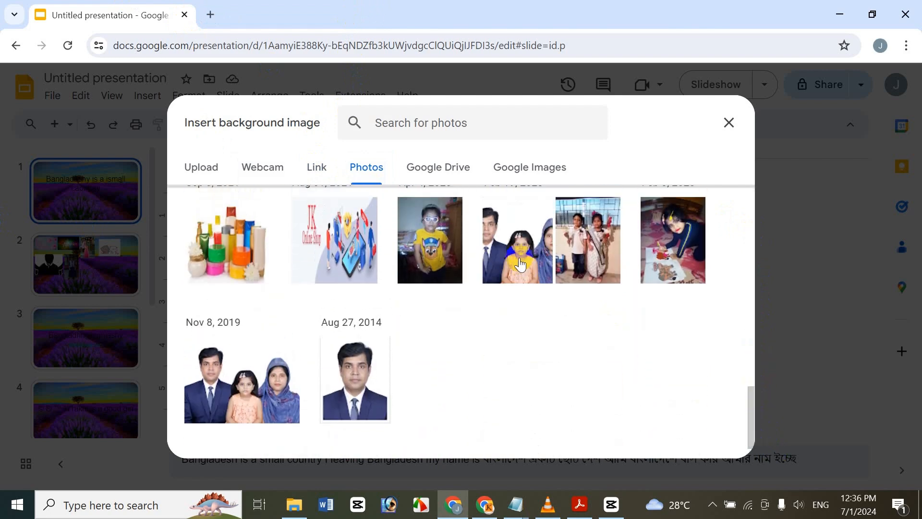
left_click(517, 240)
left_click(710, 438)
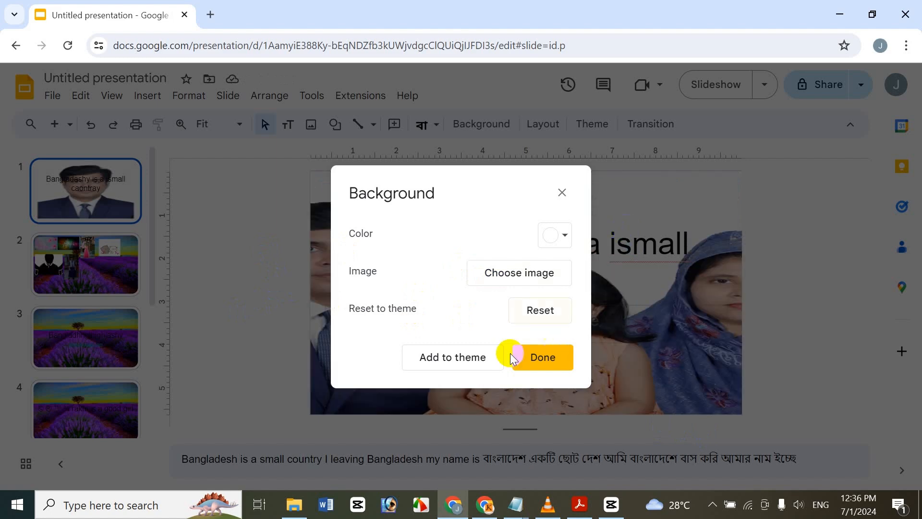
Step: Add the first slide's Google Photos background to the theme
left_click(547, 362)
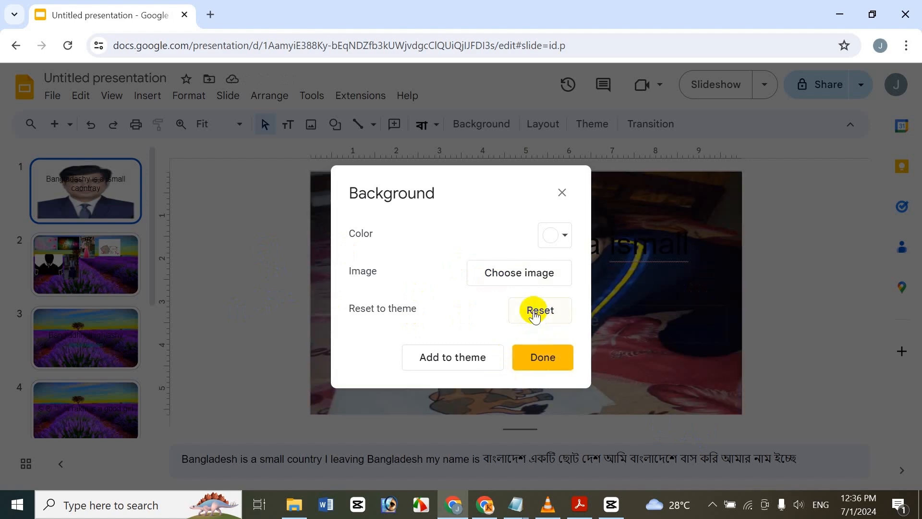
left_click(538, 360)
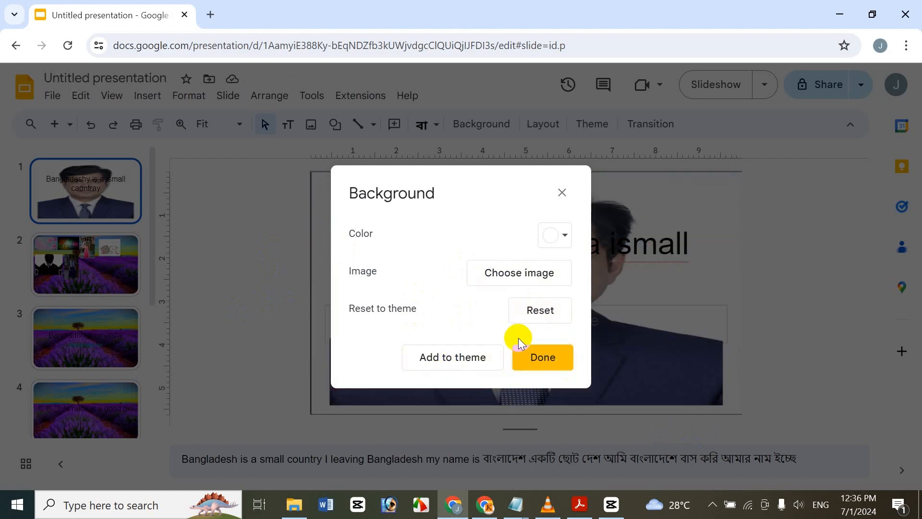
left_click(448, 359)
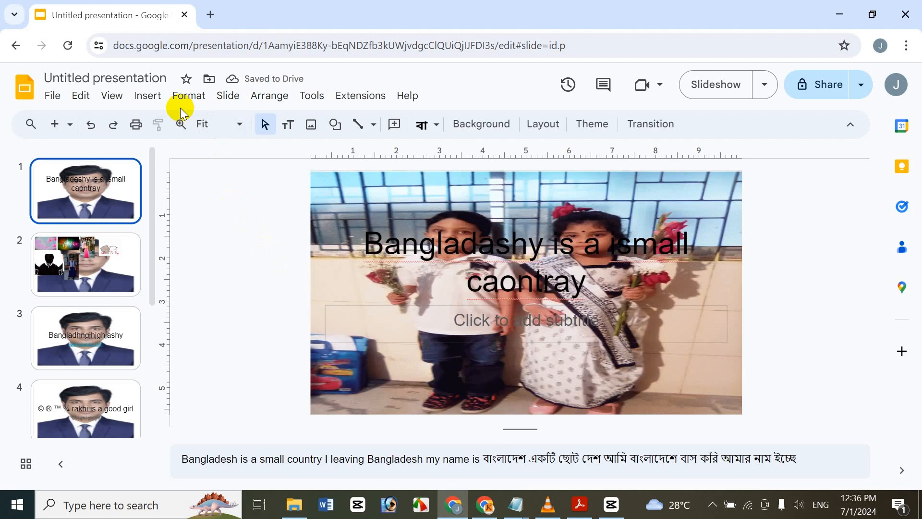
Step: Set the first slide's background to the Google Drive photo of the girl in yellow making a peace sign
left_click(227, 95)
left_click(304, 251)
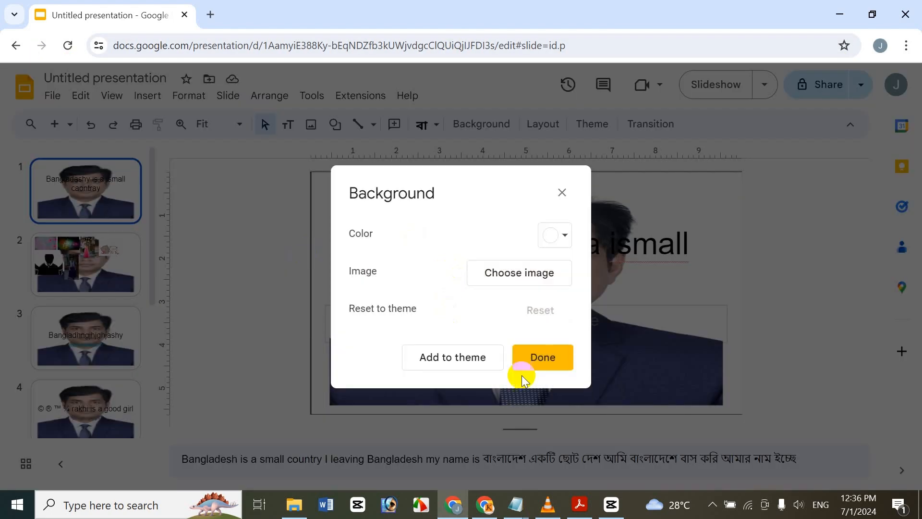
left_click(488, 277)
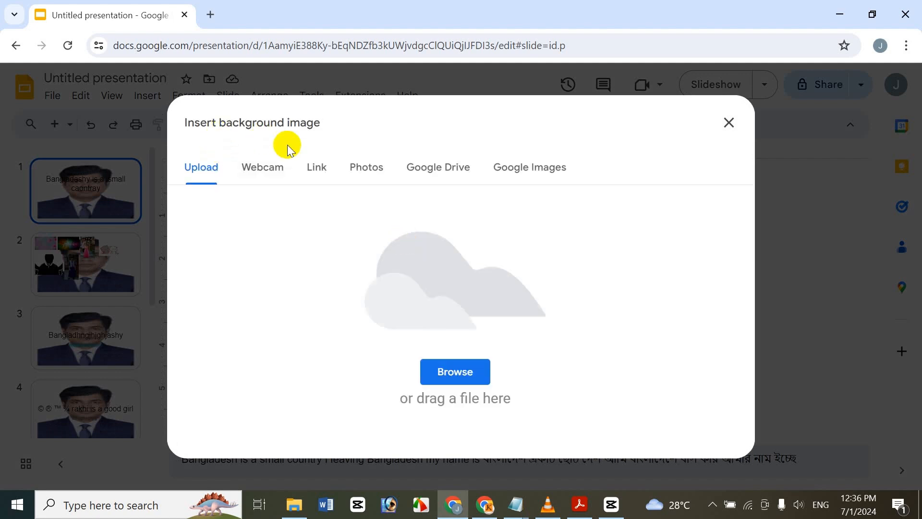
left_click(436, 176)
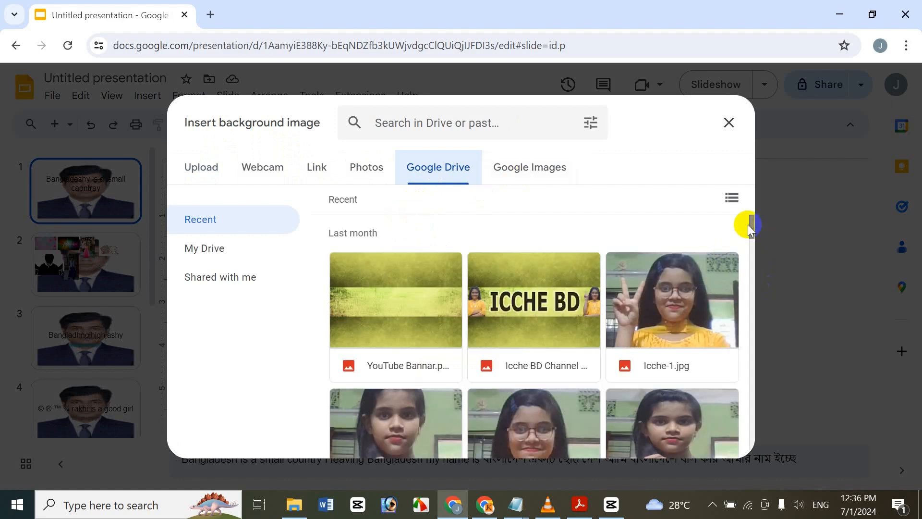
left_click_drag(747, 226, 739, 209)
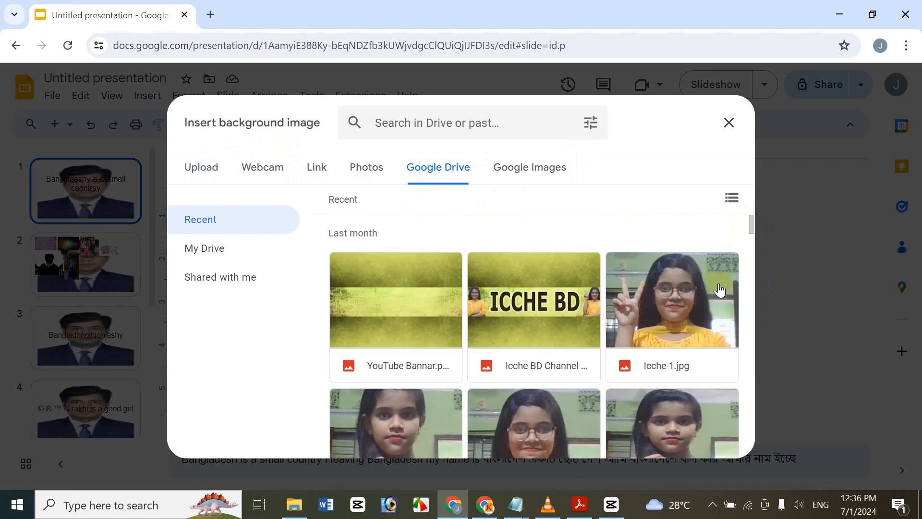
left_click(675, 333)
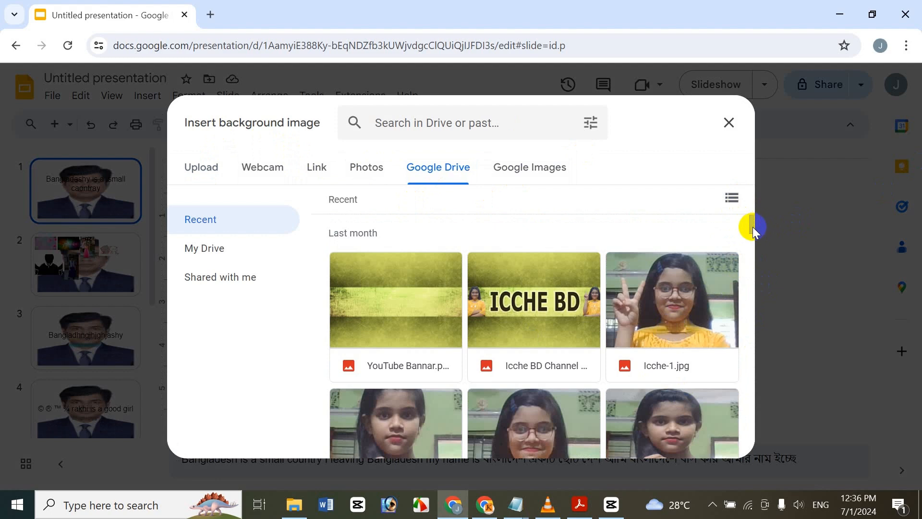
mouse_move(752, 228)
left_mouse_down()
mouse_move(762, 241)
mouse_move(758, 222)
left_mouse_up()
left_click(721, 299)
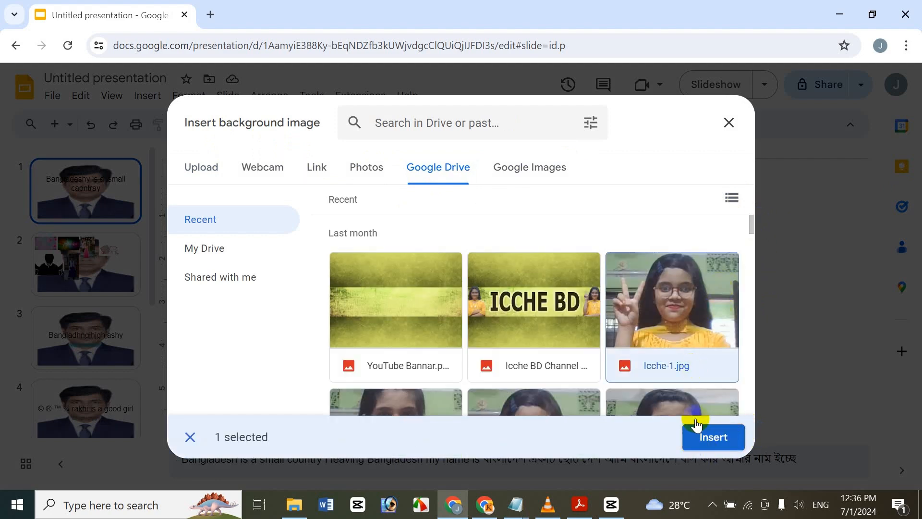
left_click(704, 435)
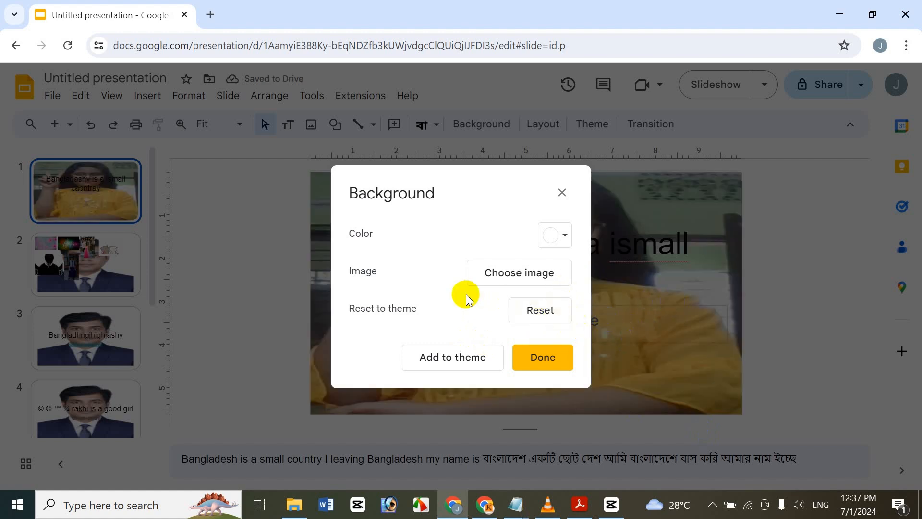
Step: Search Google Images for All Cute Image and set the cartoon animal collage as the first slide's background
left_click(543, 276)
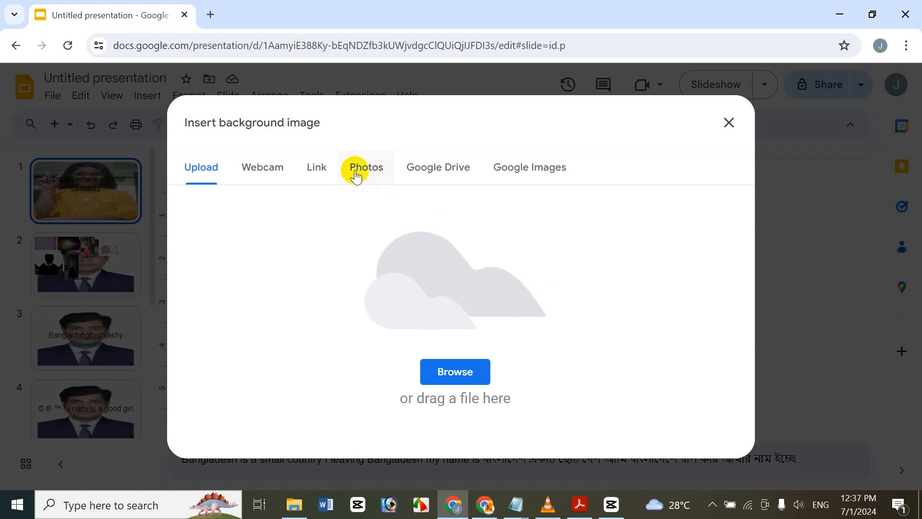
left_click(530, 185)
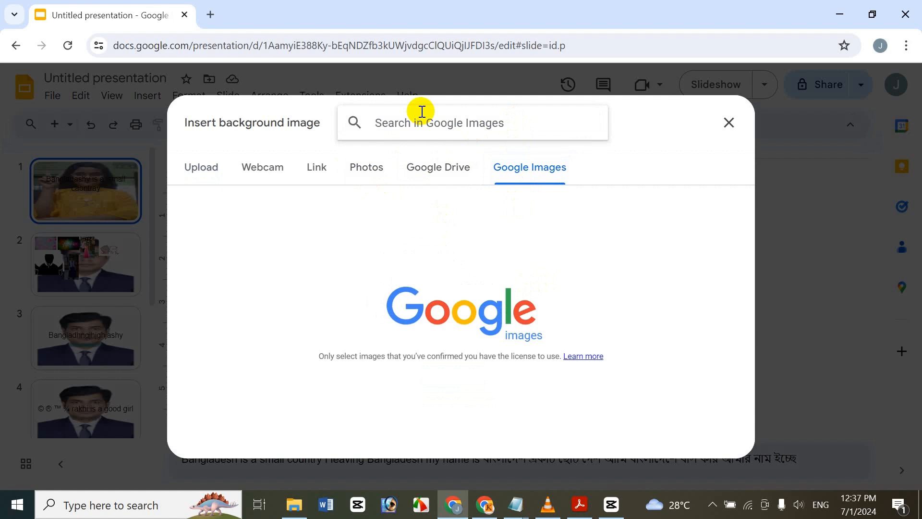
type("Cu")
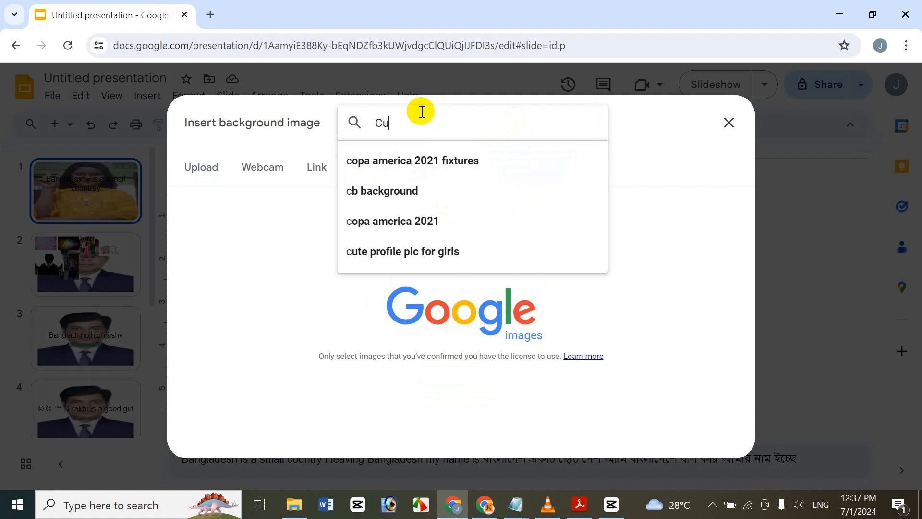
type("te Image")
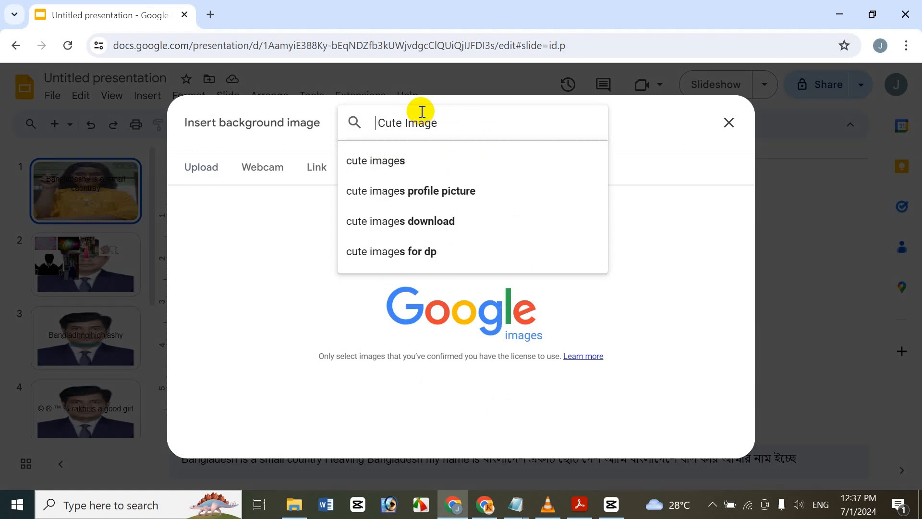
type(" All")
key("Return")
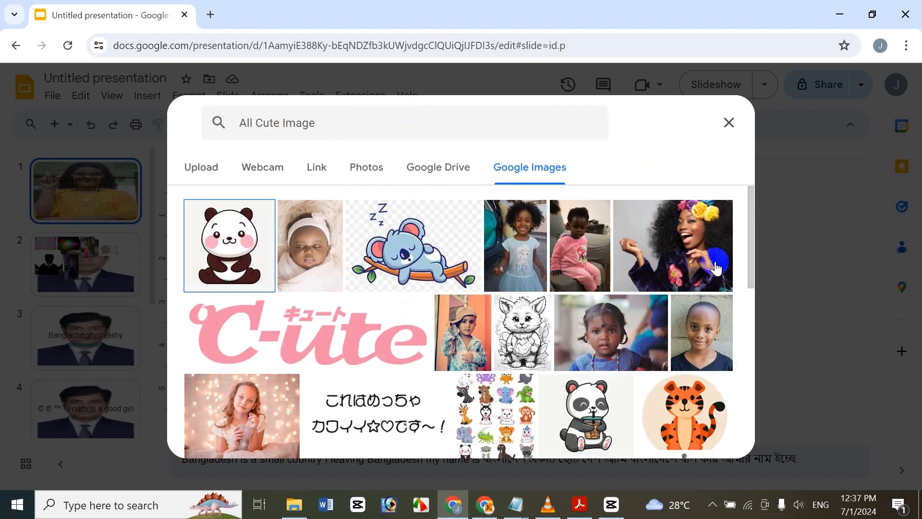
left_click_drag(748, 247, 720, 378)
left_click(509, 206)
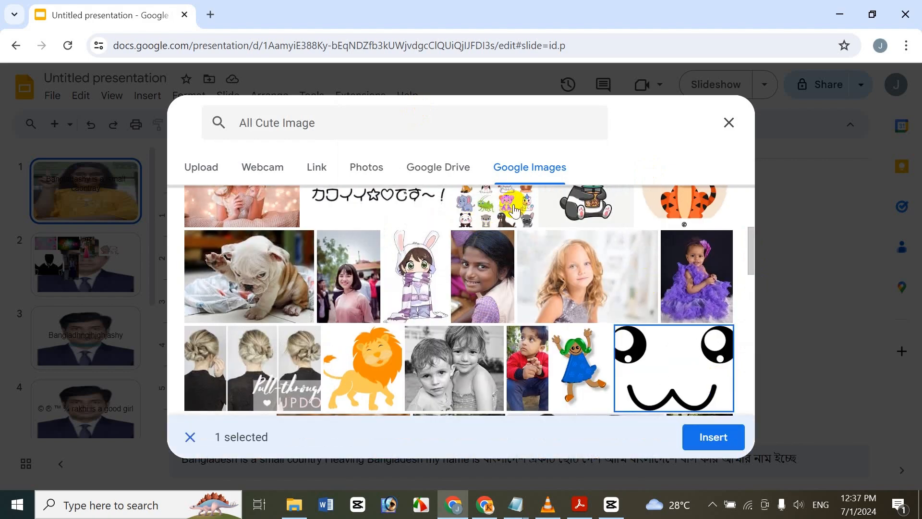
left_click(685, 439)
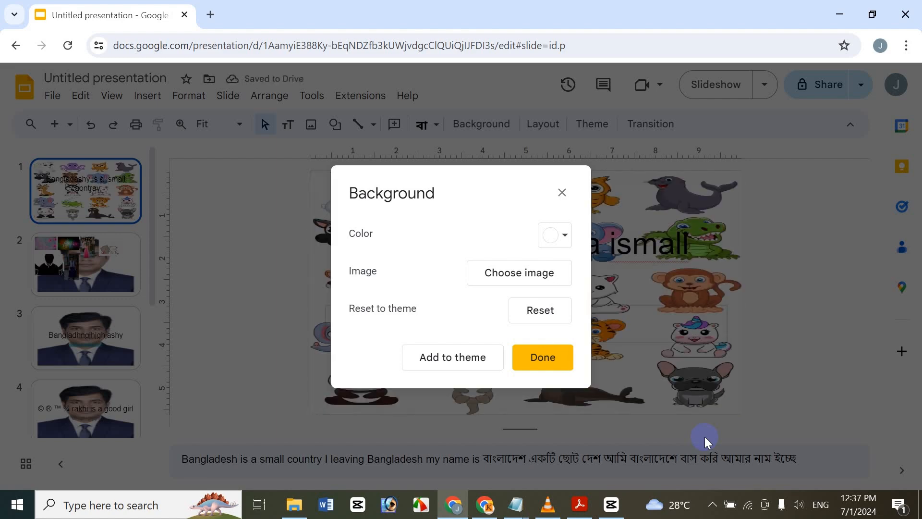
Step: Add the animal collage background to the theme, and switch to the How To Multiple Ways Change Background document in Adobe Acrobat
left_click(438, 356)
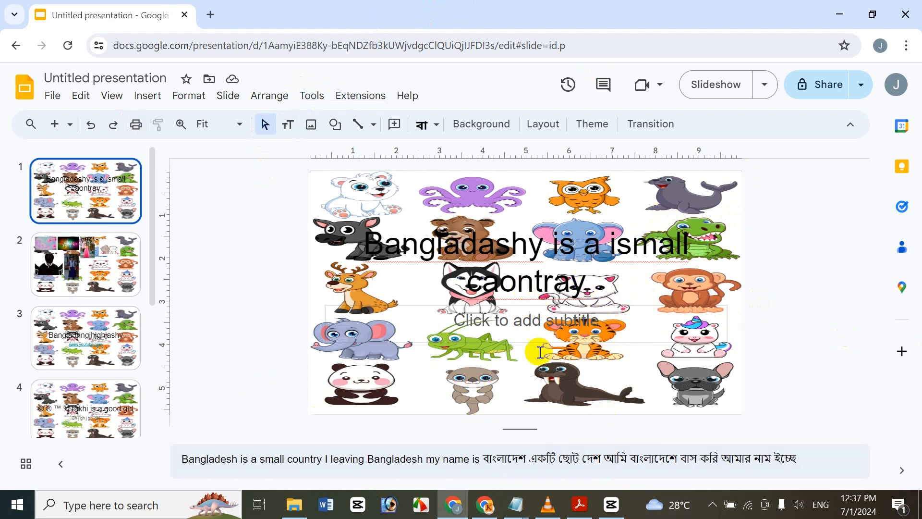
left_click(581, 506)
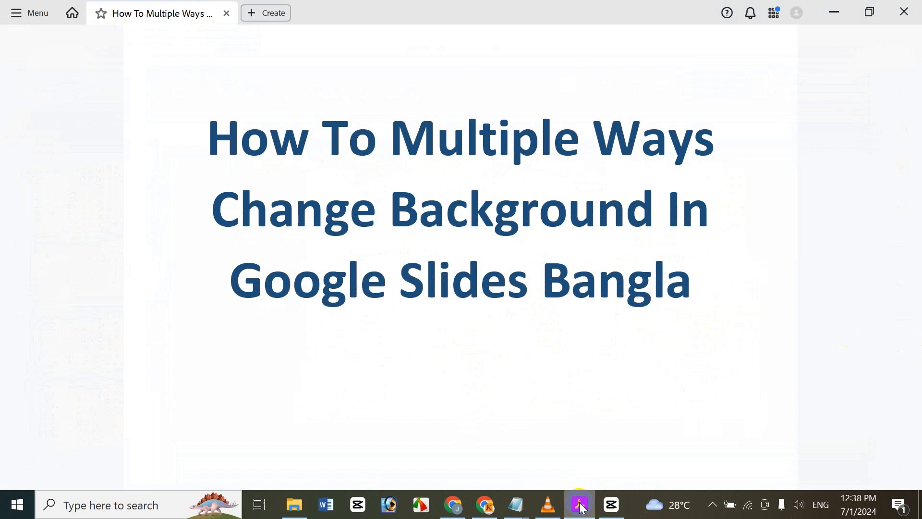